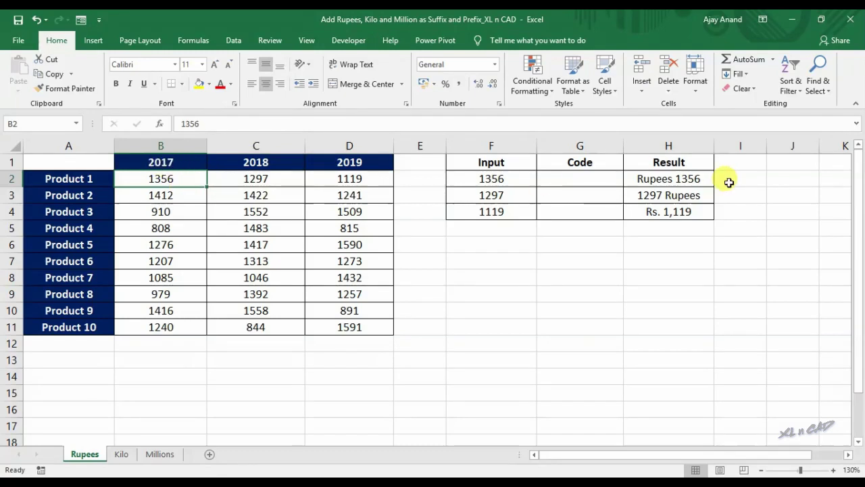
Give cell B2 the custom format "Rupees "# so it shows Rupees 1356
left_click(670, 180)
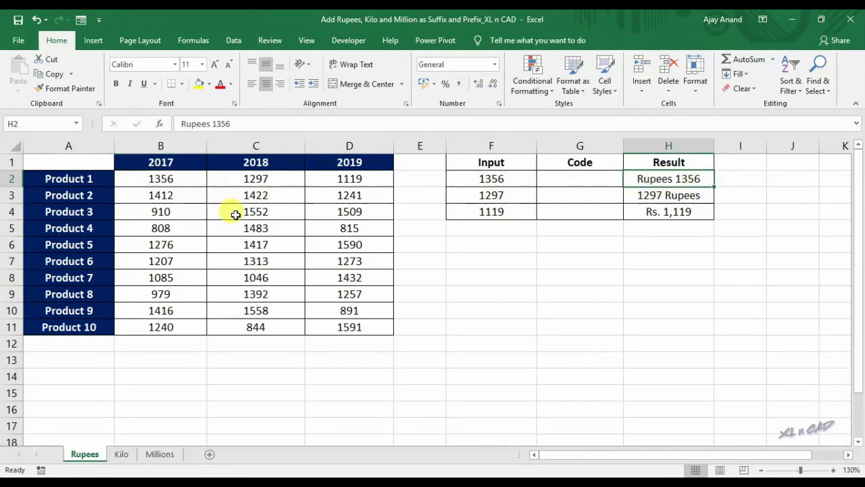
left_click(165, 177)
right_click(195, 180)
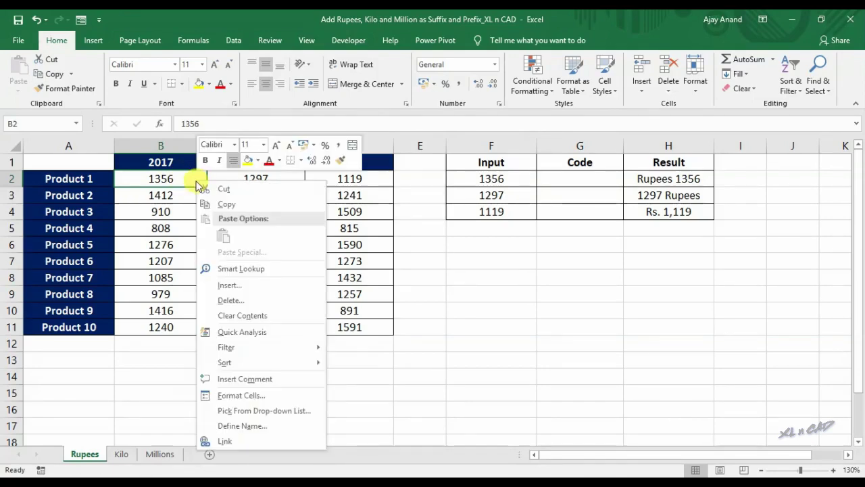
left_click(297, 396)
left_click_drag(271, 193, 496, 119)
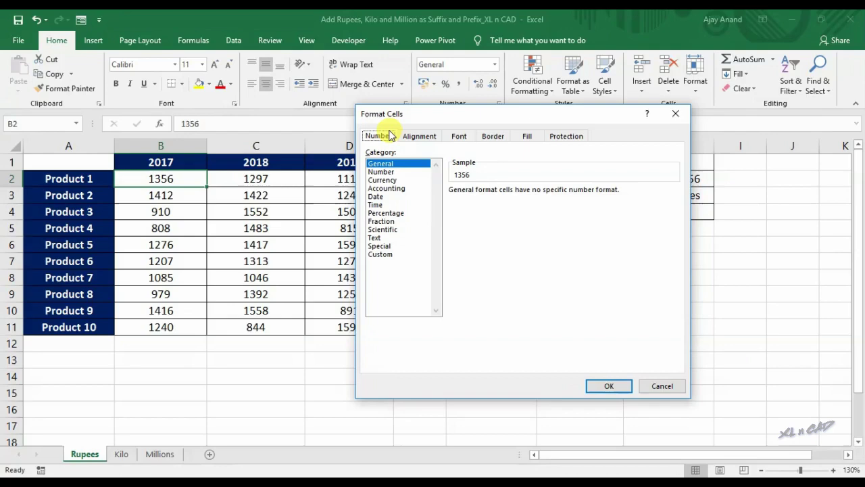
left_click(402, 253)
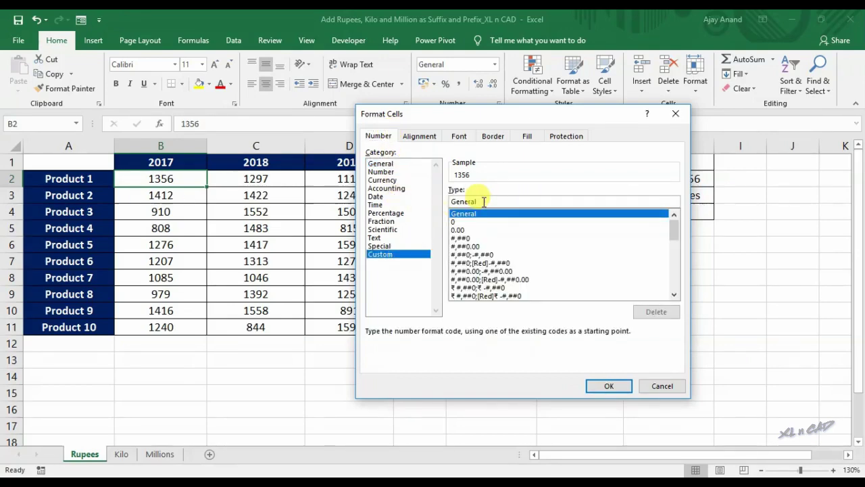
left_click_drag(484, 202, 452, 200)
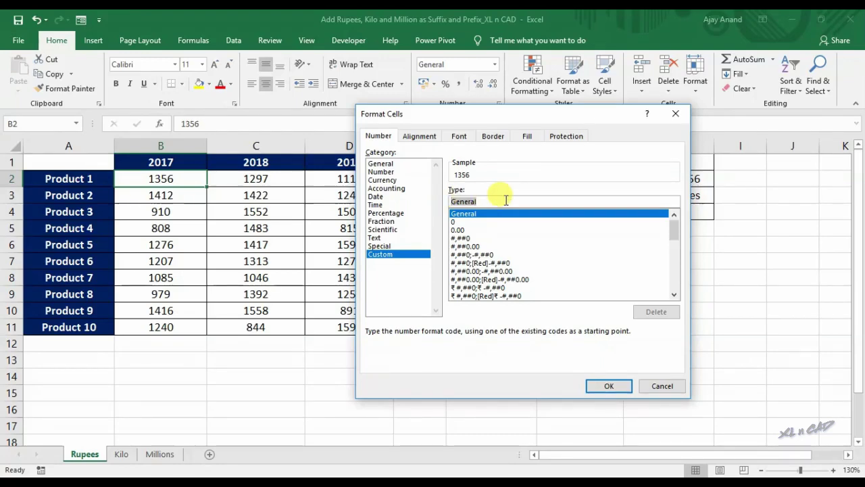
type("\"Rupees \"#")
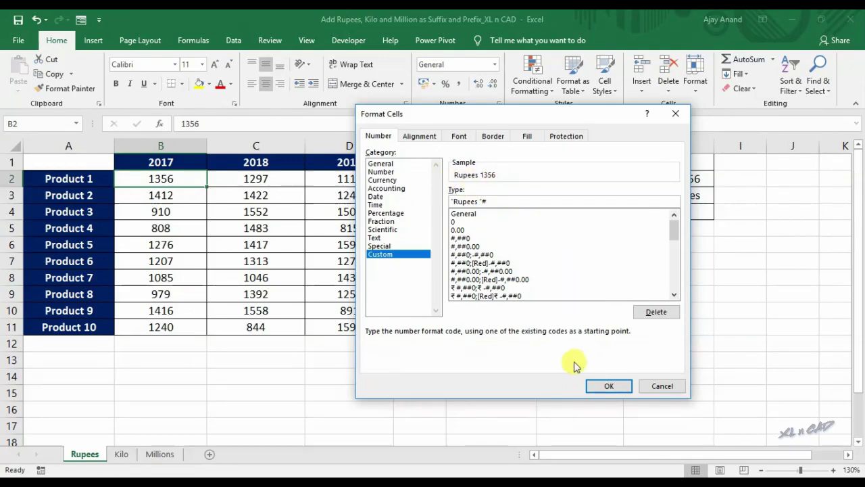
left_click(606, 386)
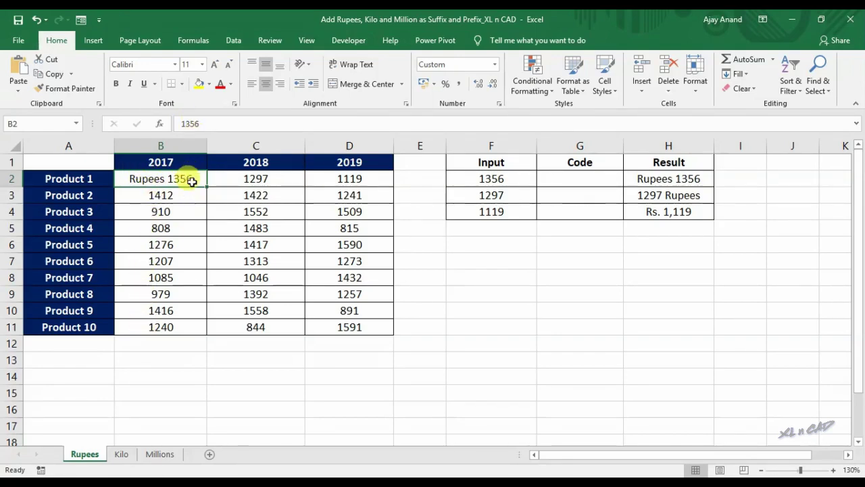
Copy B2's Rupees prefix format onto B3:B11 with Format Painter
left_click(86, 88)
left_click_drag(186, 196, 188, 325)
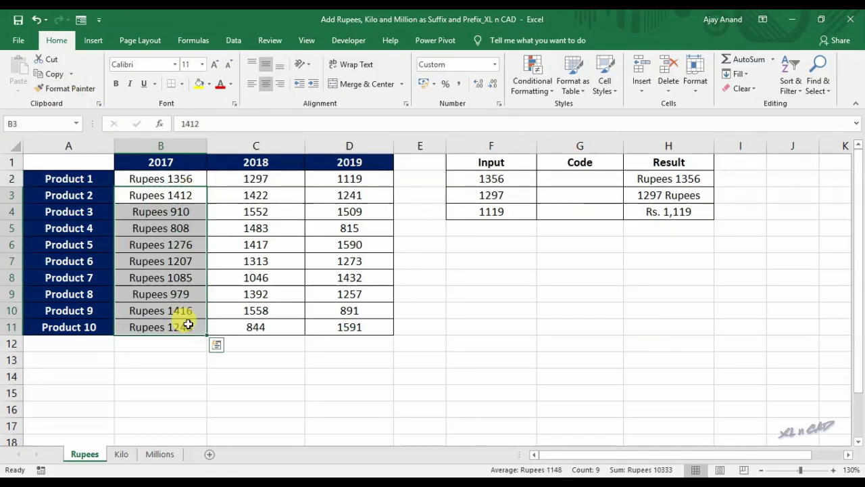
left_click(161, 246)
left_click(162, 292)
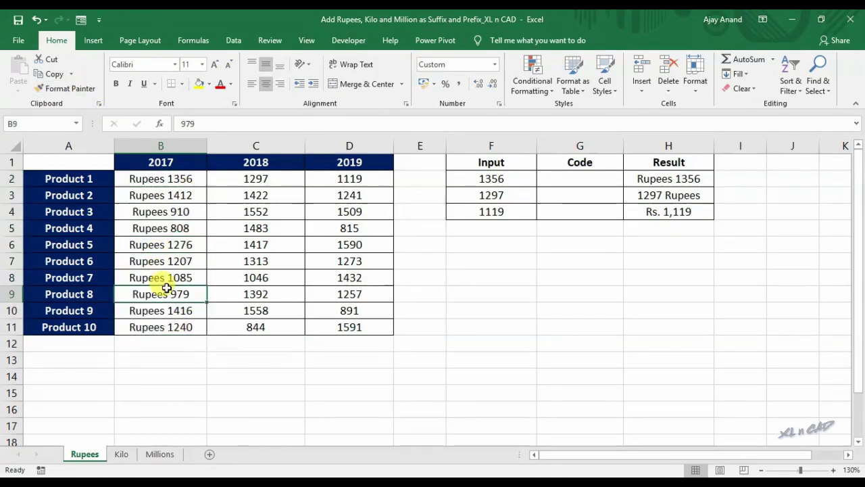
Give C2 the custom format #" Rupees" and paint it onto C3:C11
left_click(174, 212)
left_click(277, 182)
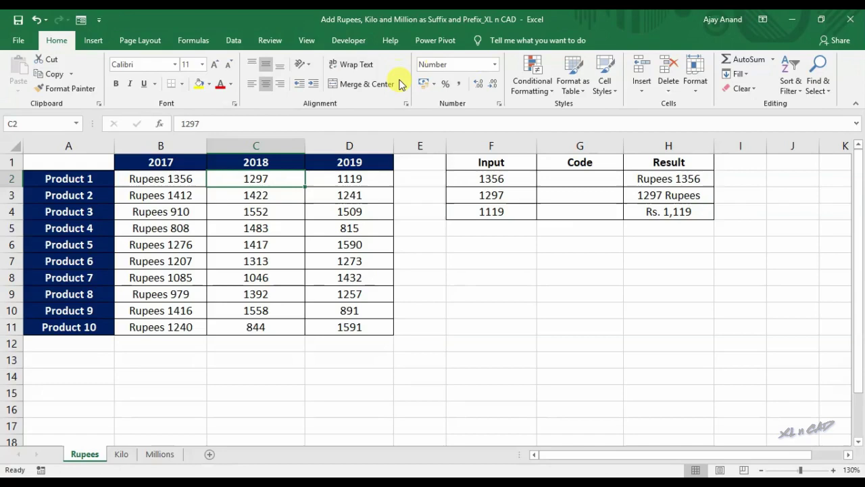
left_click(500, 105)
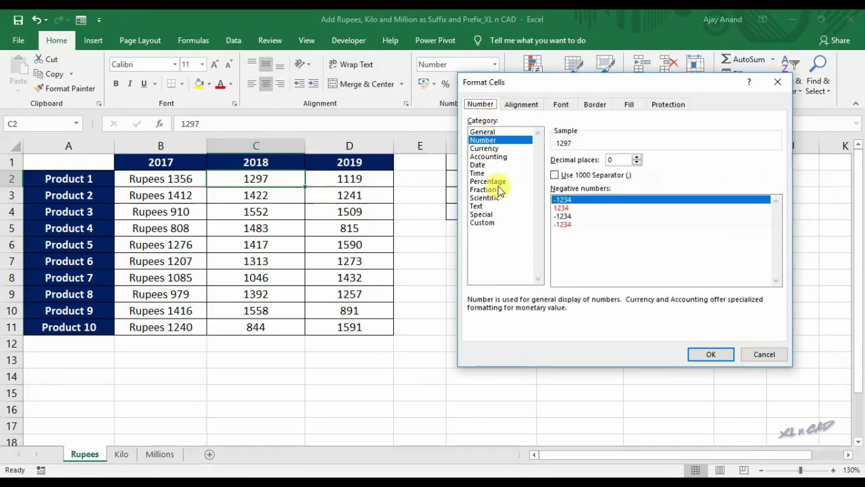
left_click(483, 223)
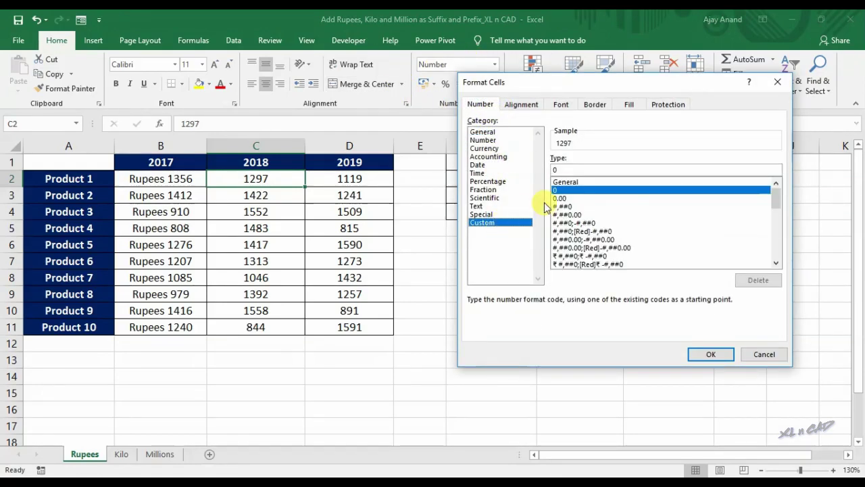
double_click(575, 169)
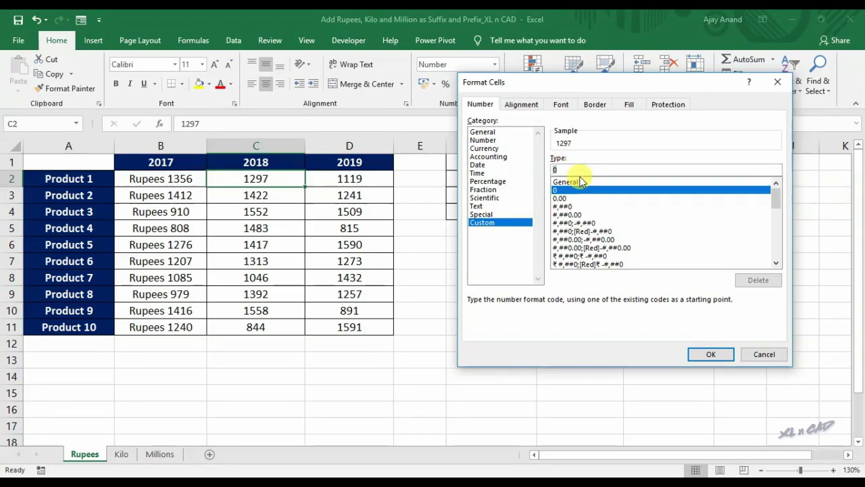
type("#\"")
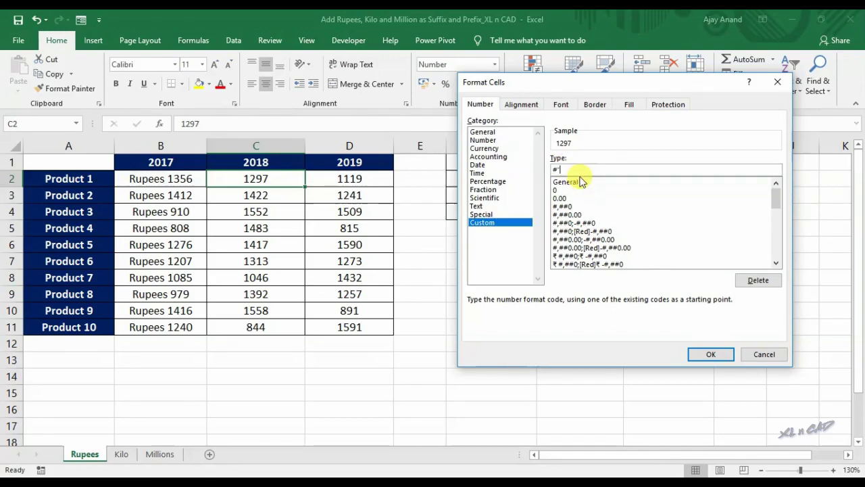
type(" Rupees\"")
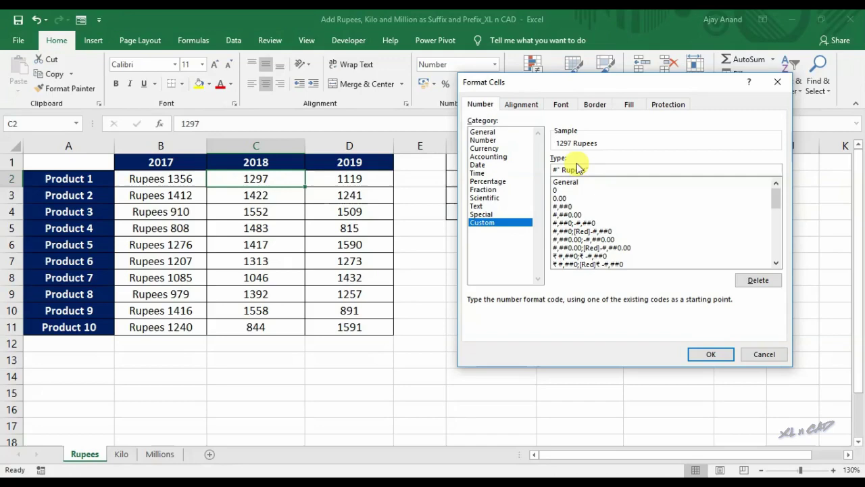
left_click(709, 357)
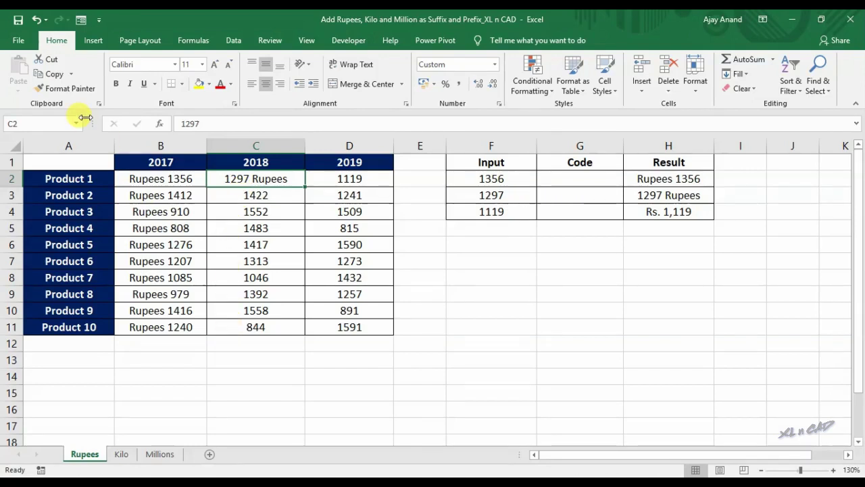
left_click(66, 88)
left_click_drag(257, 195, 273, 327)
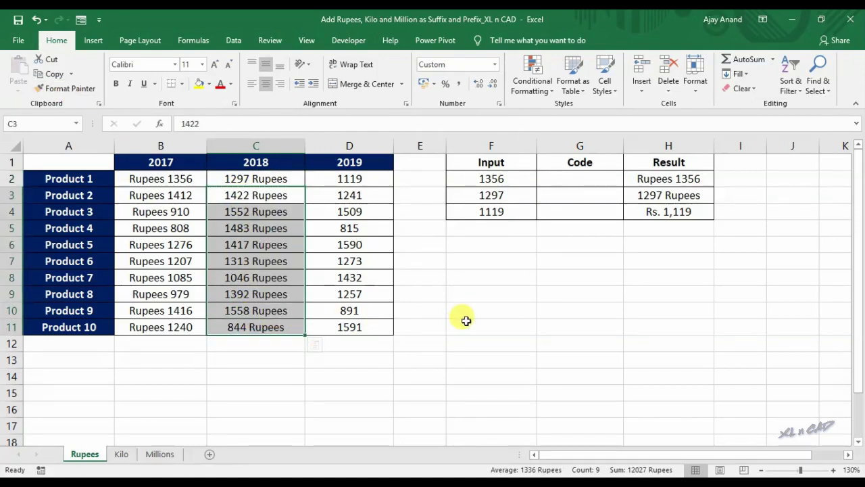
Give D2 the custom format "Rs. "#,### so it reads Rs. 1,119
left_click(495, 212)
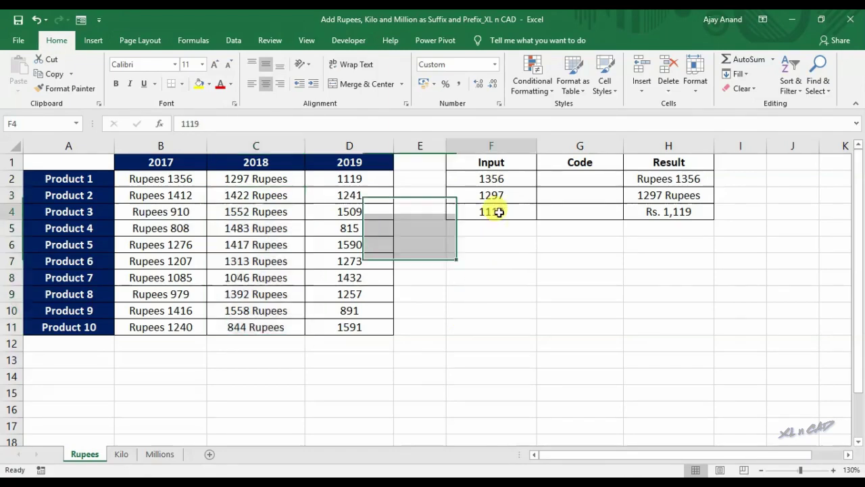
left_click(689, 217)
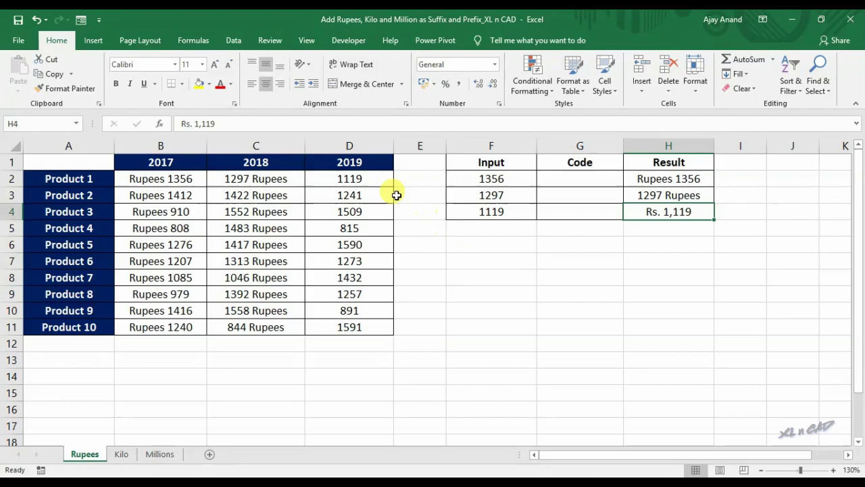
left_click(380, 182)
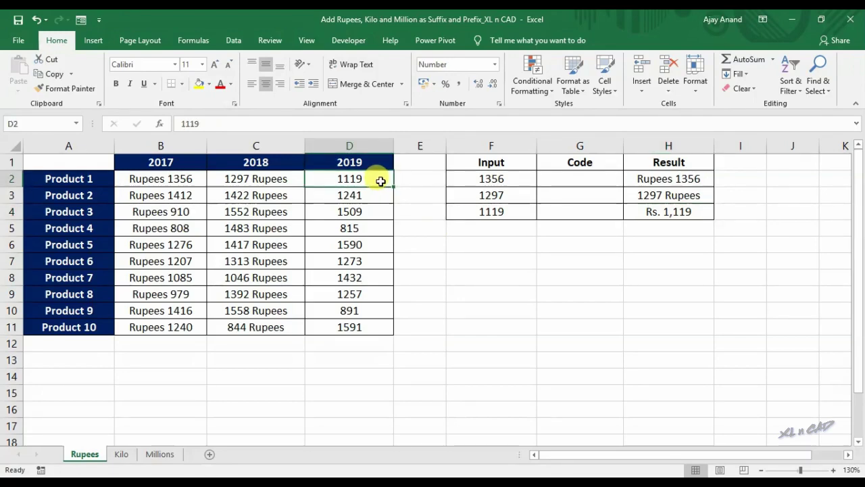
key("ctrl+1")
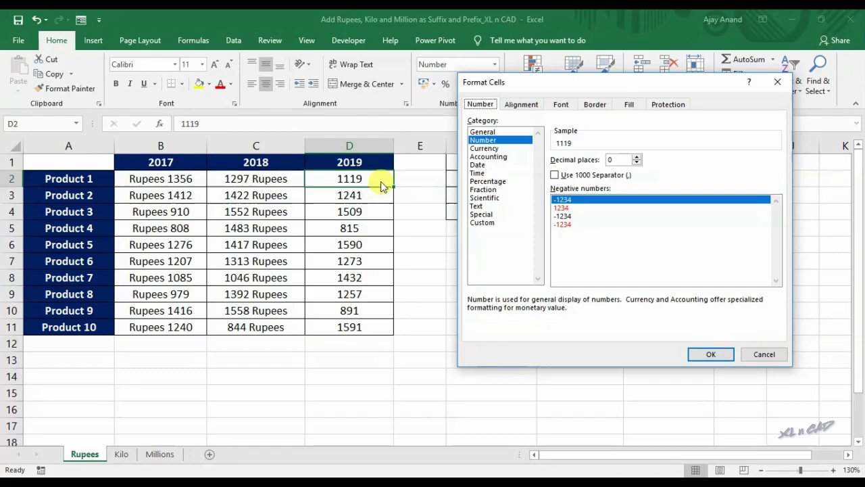
left_click(504, 223)
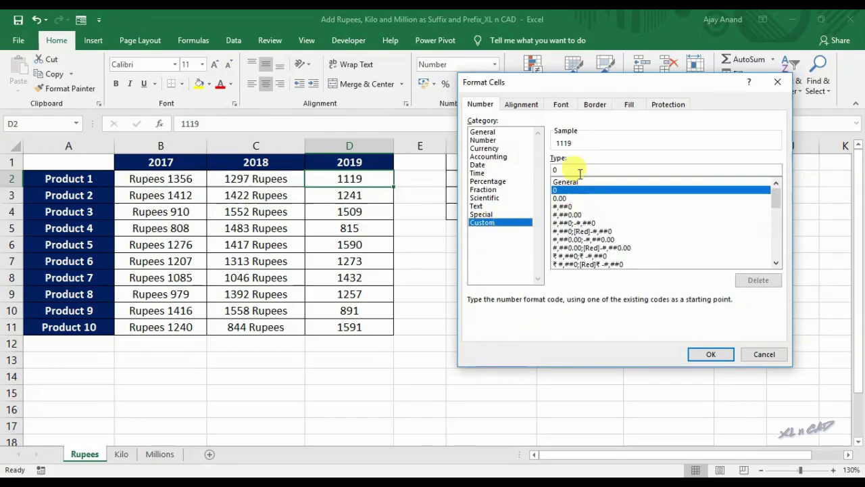
double_click(580, 173)
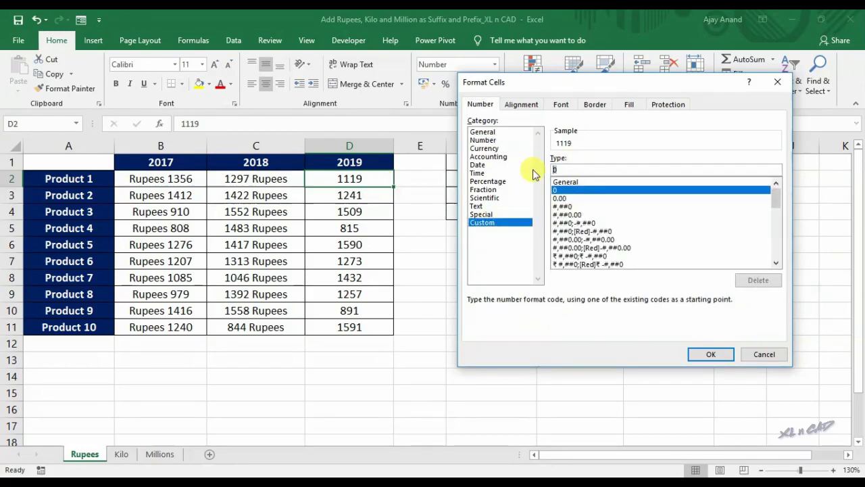
type("\"Rs")
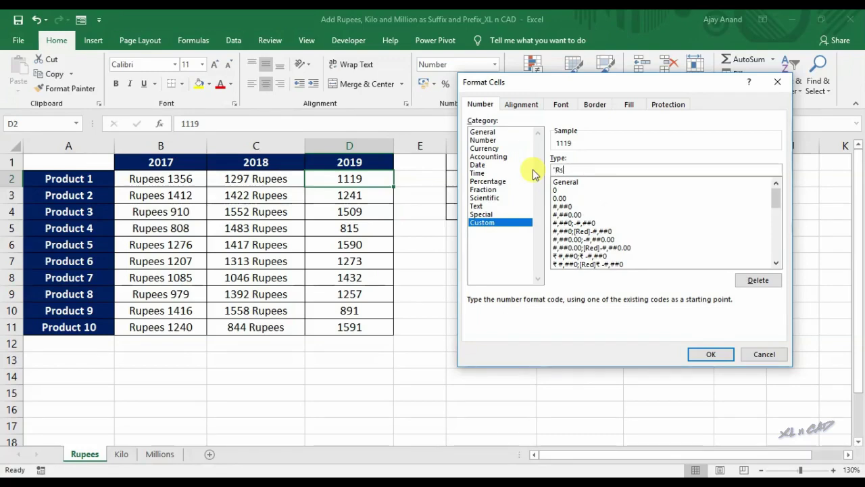
type(".")
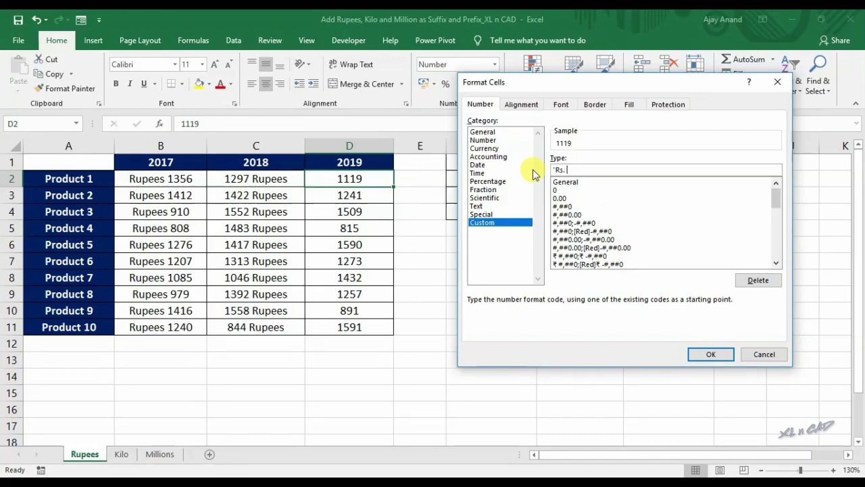
type(" \"#,###")
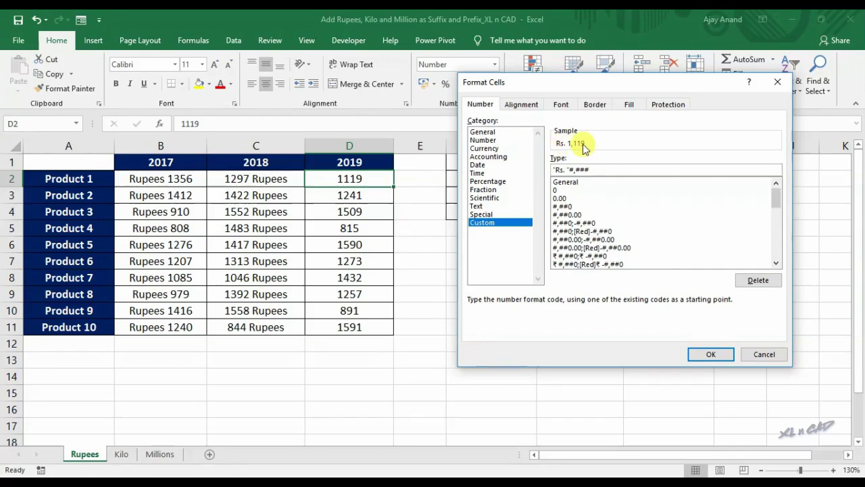
left_click(710, 354)
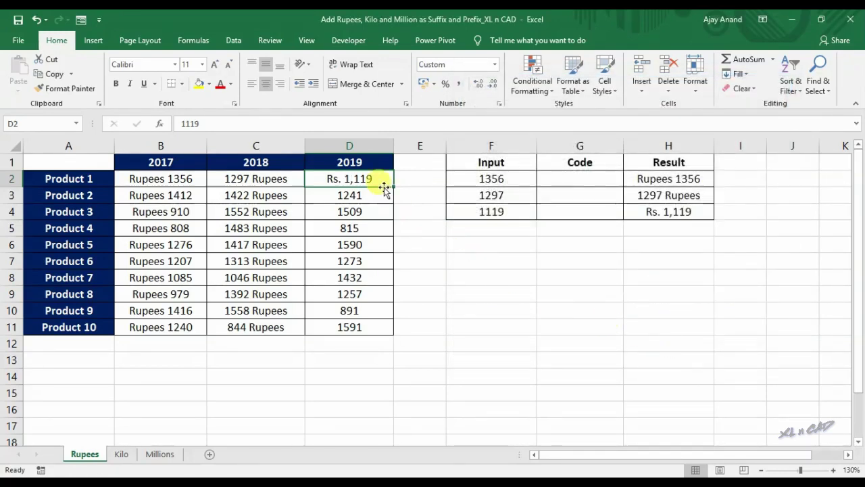
Copy D2's Rs. format onto D3:D11 with Format Painter
left_click(85, 89)
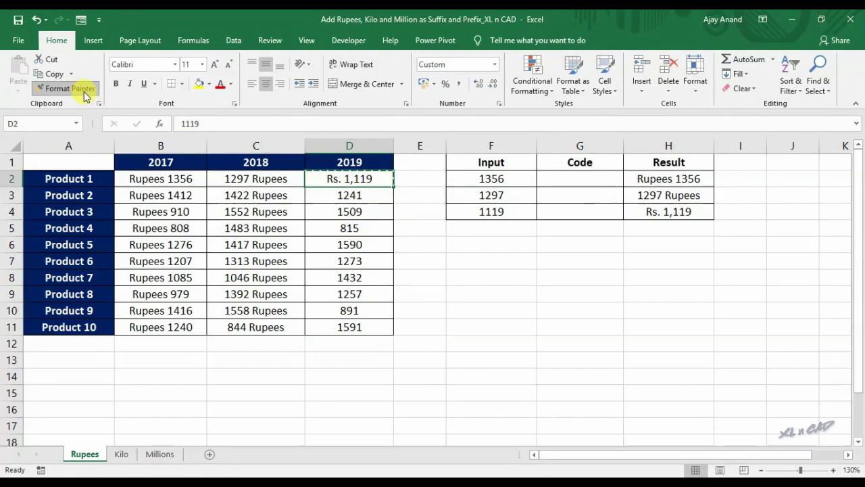
left_click_drag(367, 194, 383, 326)
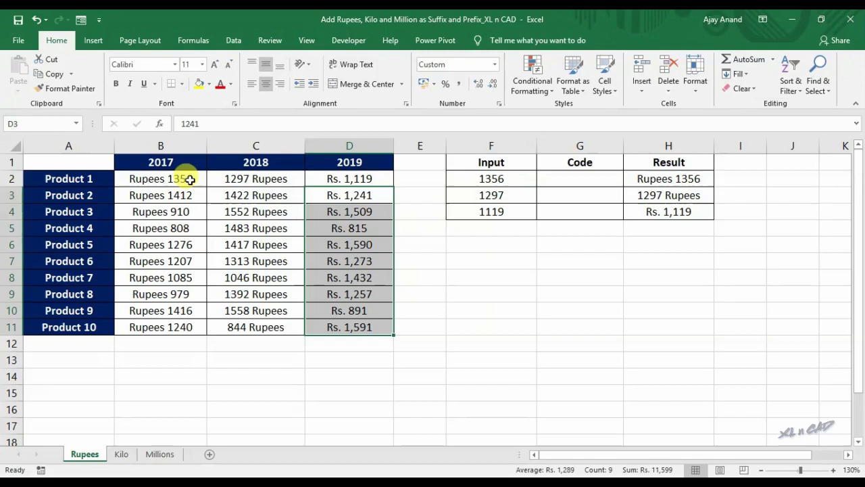
left_click(358, 179)
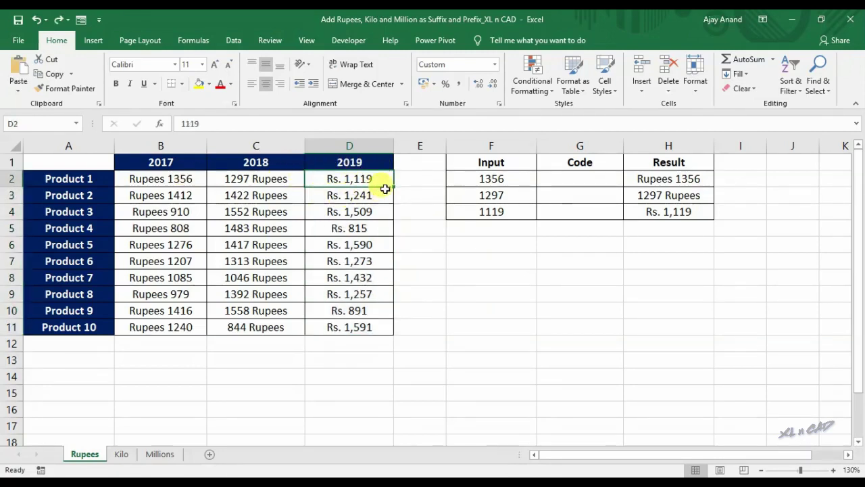
Enter the codes "Rupees "#, #" Rupees" and "Rs. "#,### into G2, G3 and G4
left_click(580, 179)
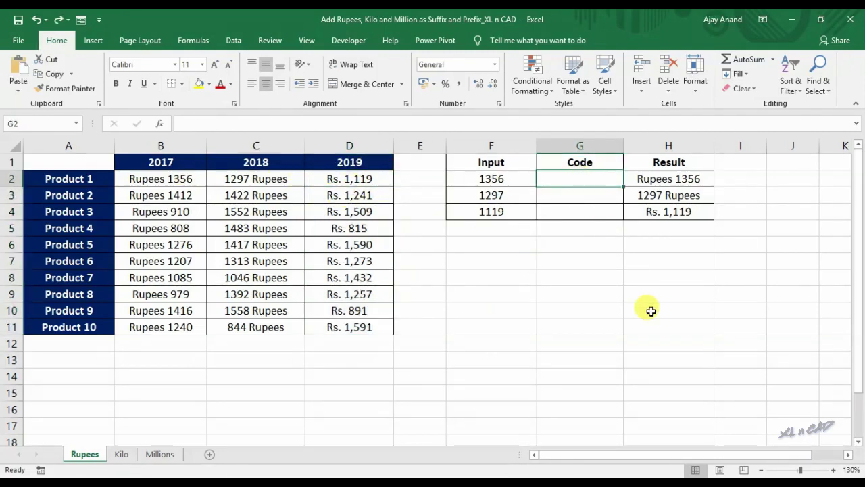
type("\"Rupees")
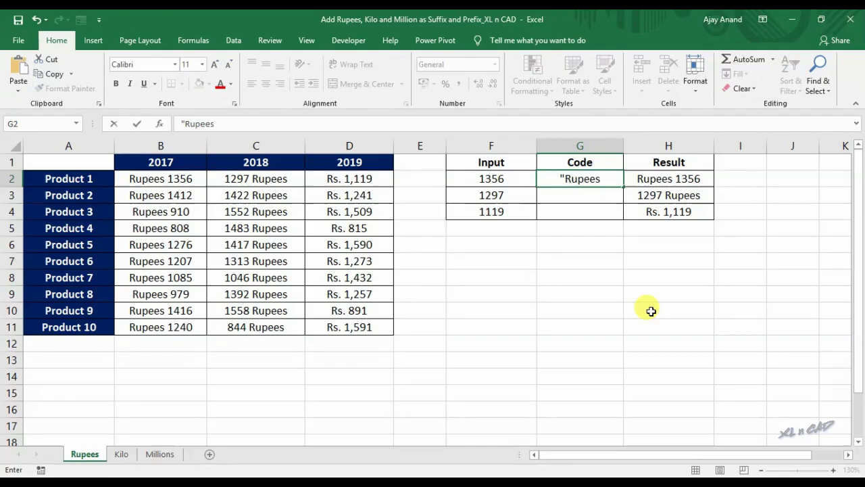
type(" \"#")
key("Return")
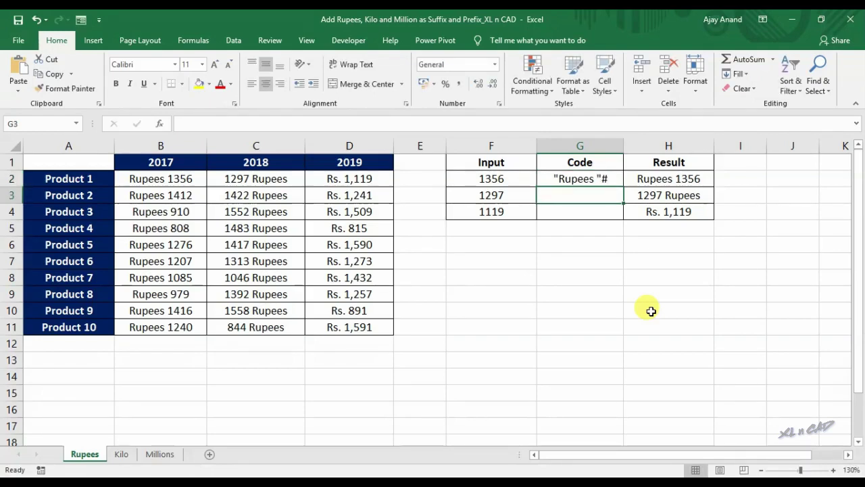
type("#")
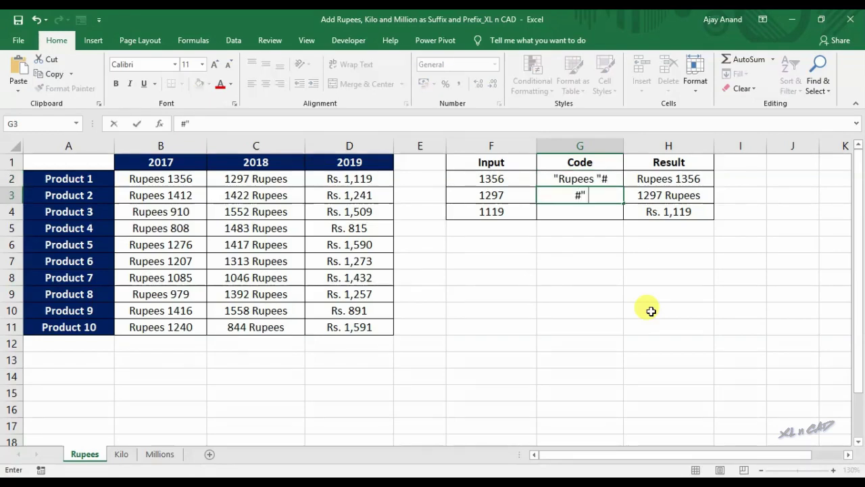
type("\" Rupees\"")
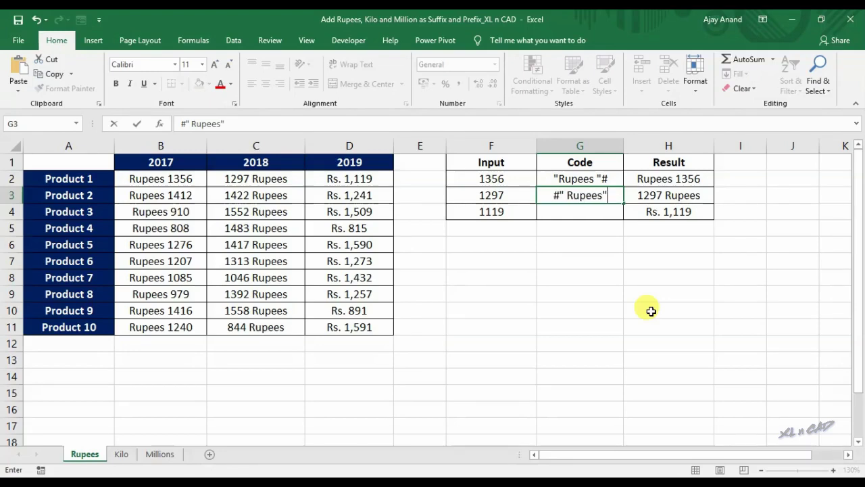
key("Return")
type("\"")
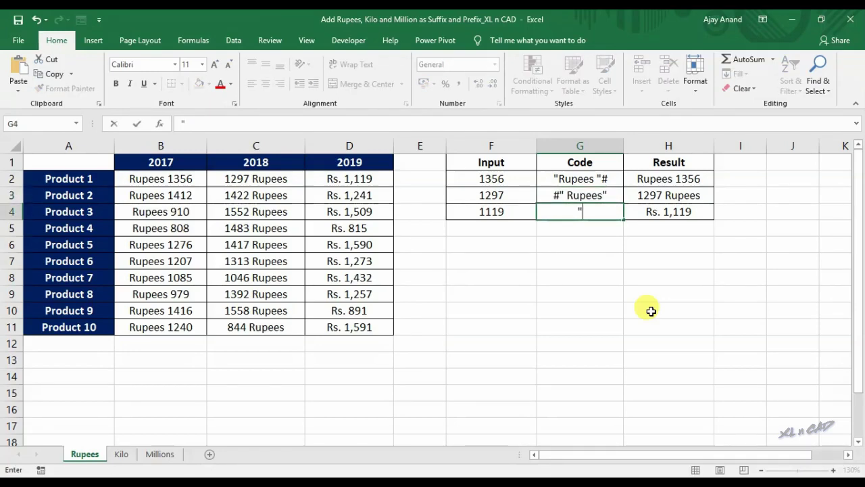
type("Rs. \"")
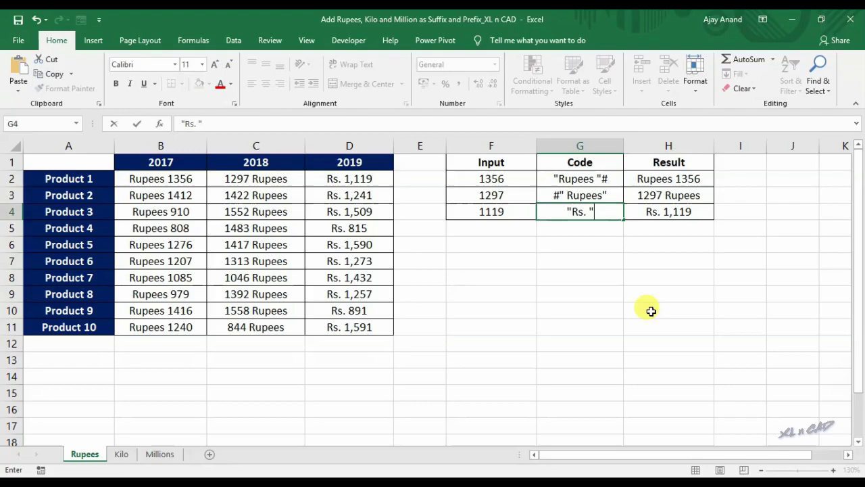
type("#,###")
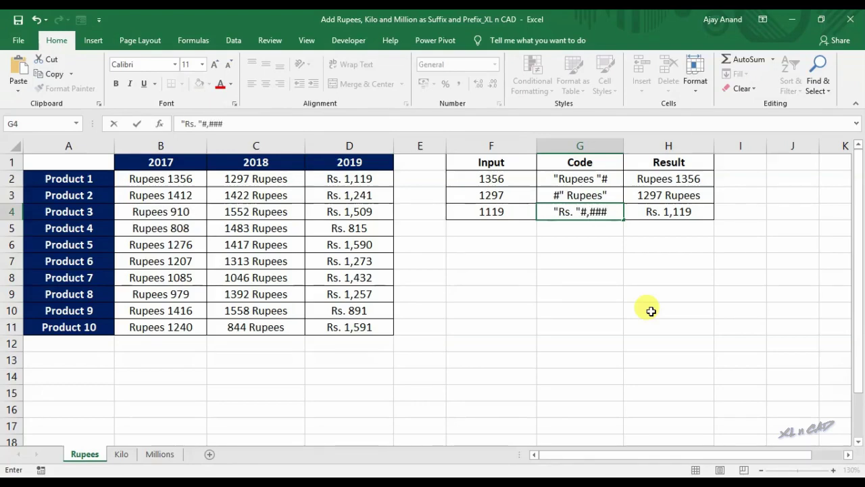
key("Return")
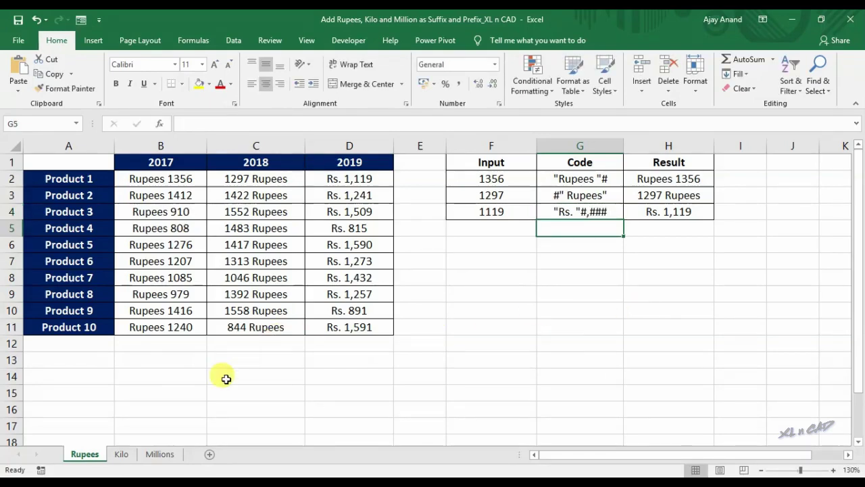
On the Kilo sheet, give B2 the custom format #," Kilo" to show 112 Kilo
left_click(121, 454)
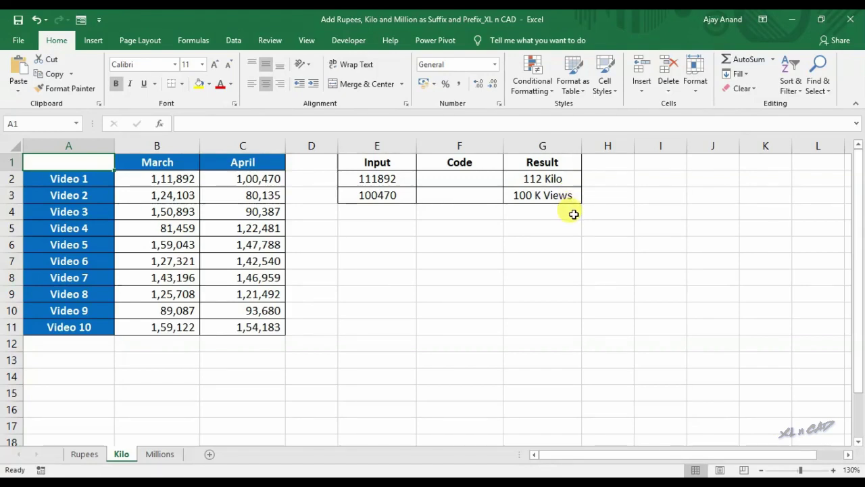
left_click(190, 179)
right_click(191, 178)
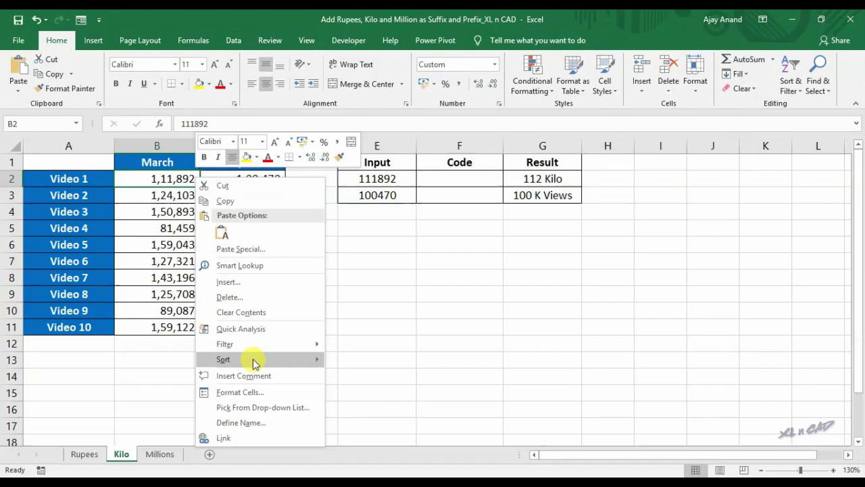
left_click(265, 391)
left_click_drag(282, 194, 643, 149)
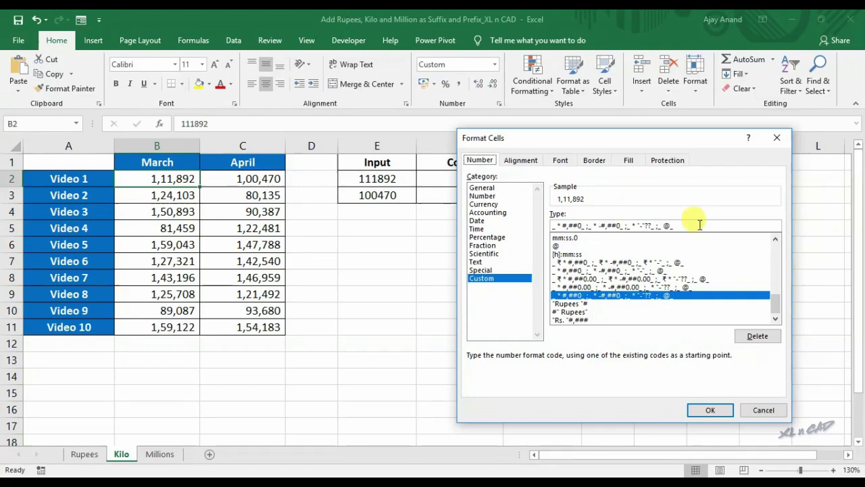
left_click_drag(700, 225, 529, 222)
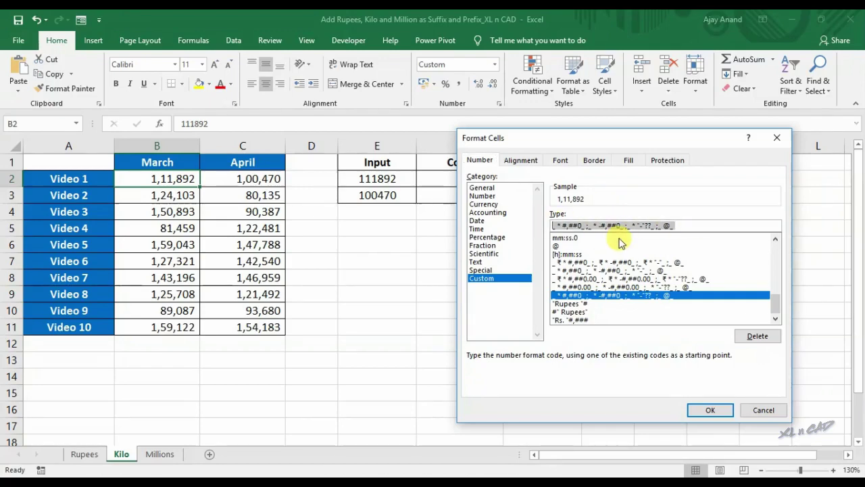
type("#")
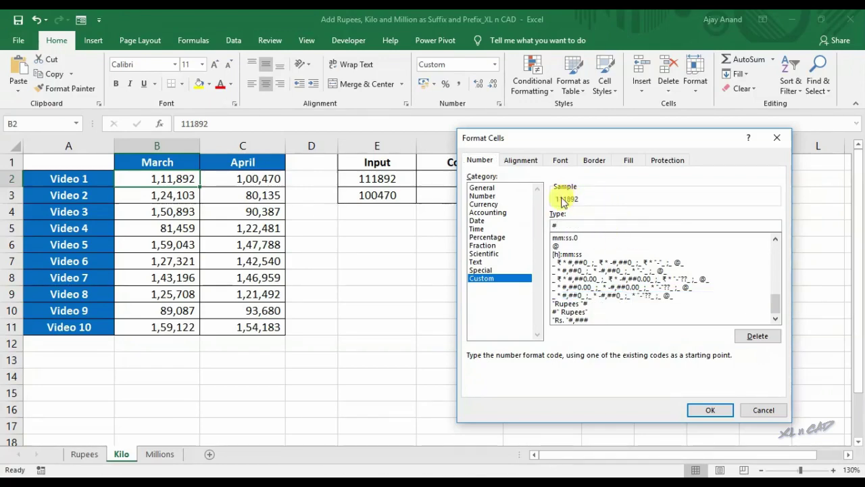
type(",\" Kilo")
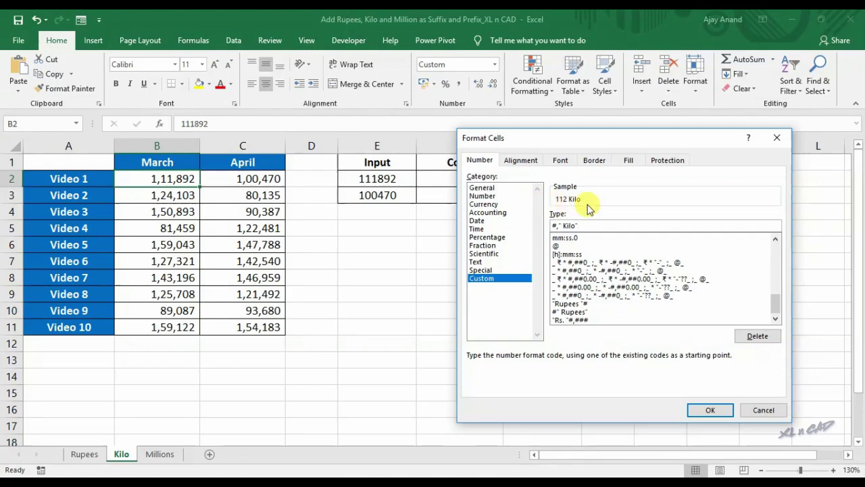
left_click(709, 407)
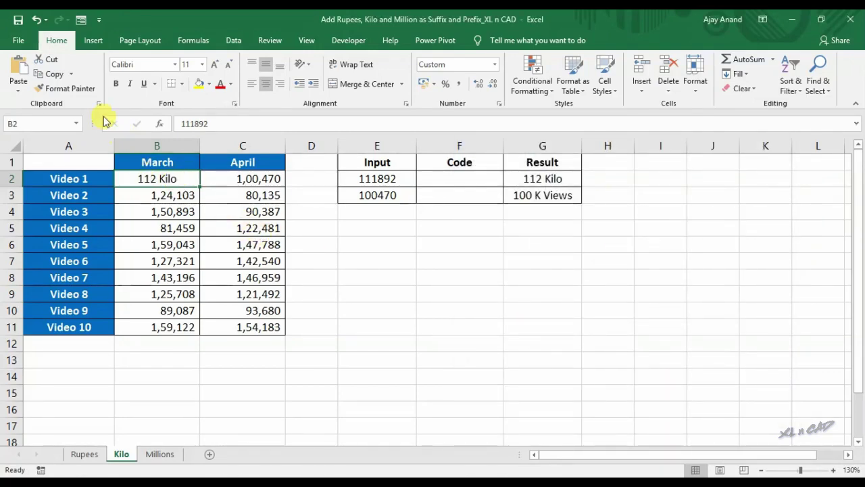
Copy B2's Kilo format onto B3:B11 with Format Painter
left_click(71, 89)
left_click_drag(174, 194, 172, 327)
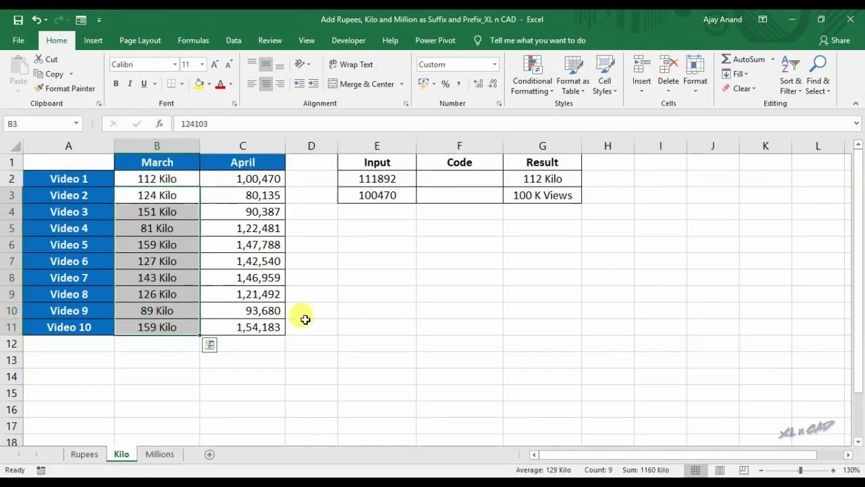
left_click(386, 317)
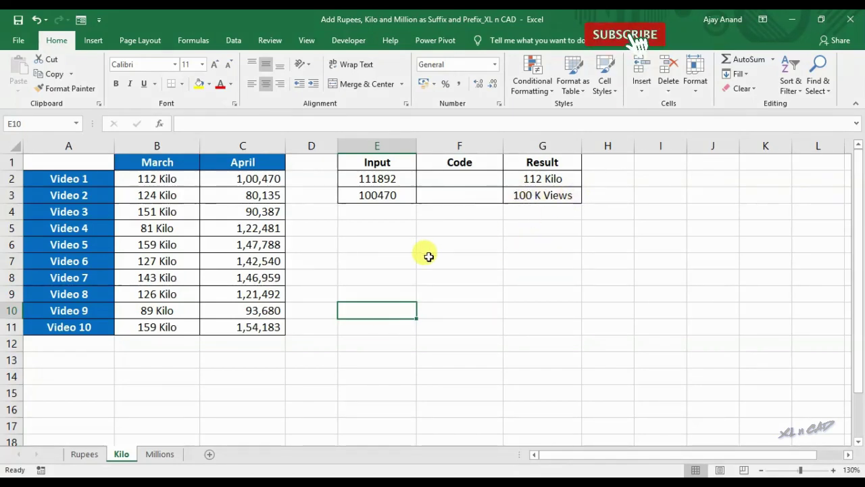
Give C2 the custom format #," K Views" so it shows 100 K Views
left_click(276, 179)
right_click(276, 180)
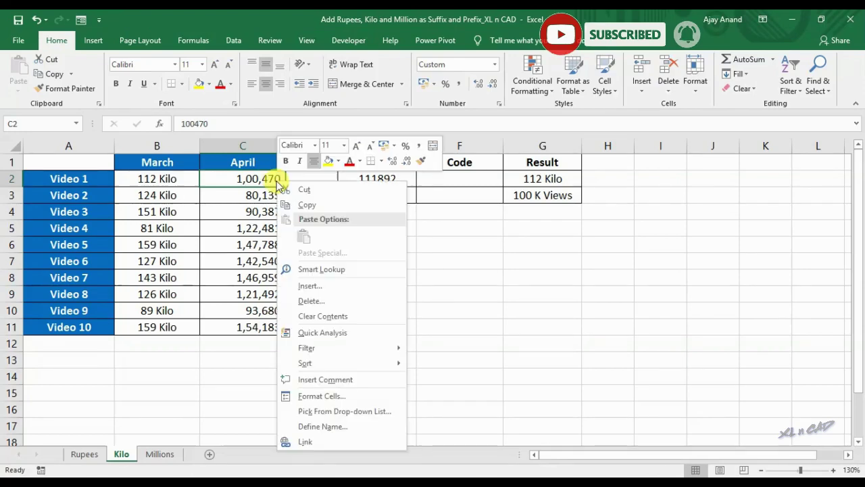
left_click(338, 394)
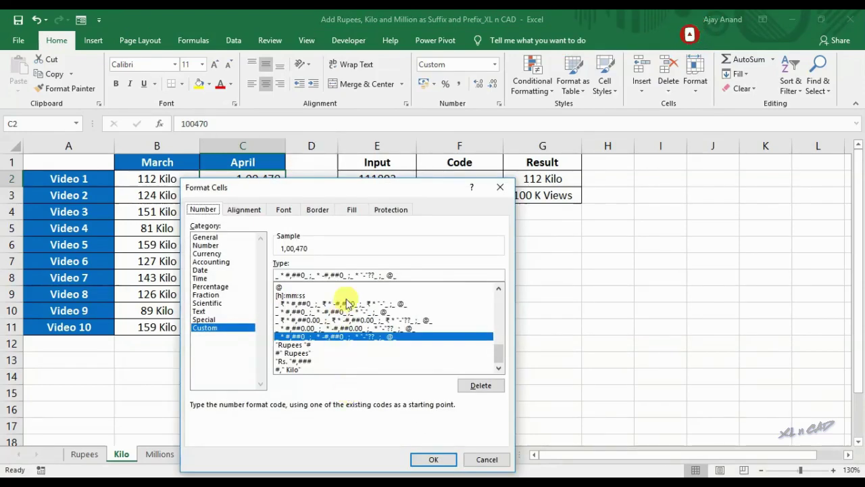
left_click_drag(405, 274, 251, 272)
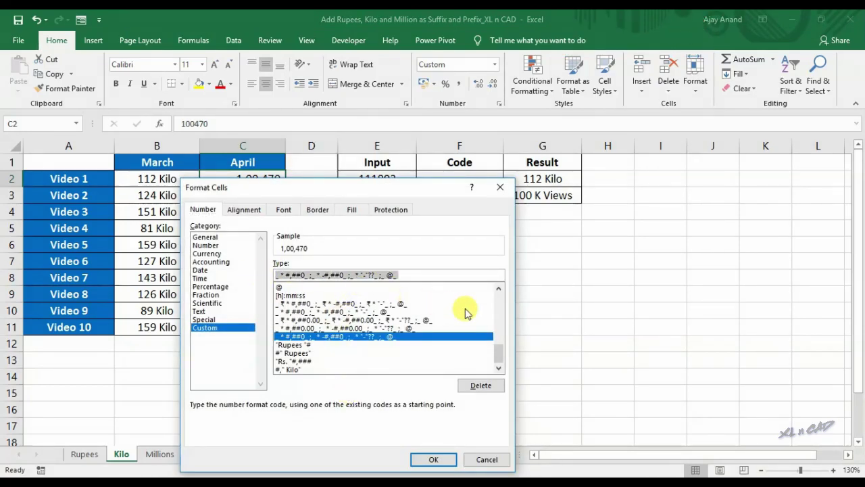
type("#,\" K Vi")
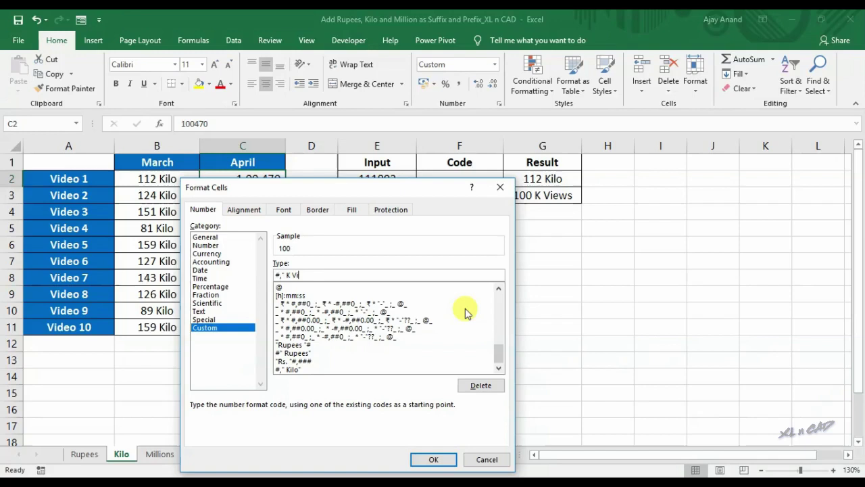
type("ews\"")
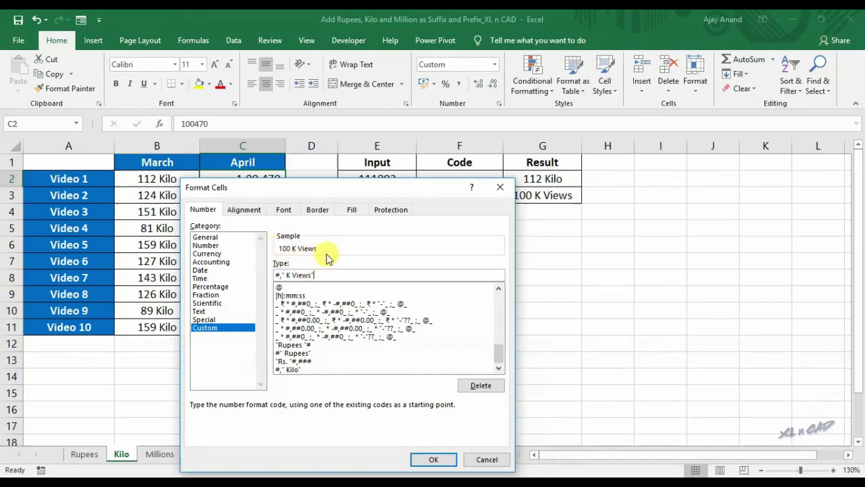
left_click(449, 460)
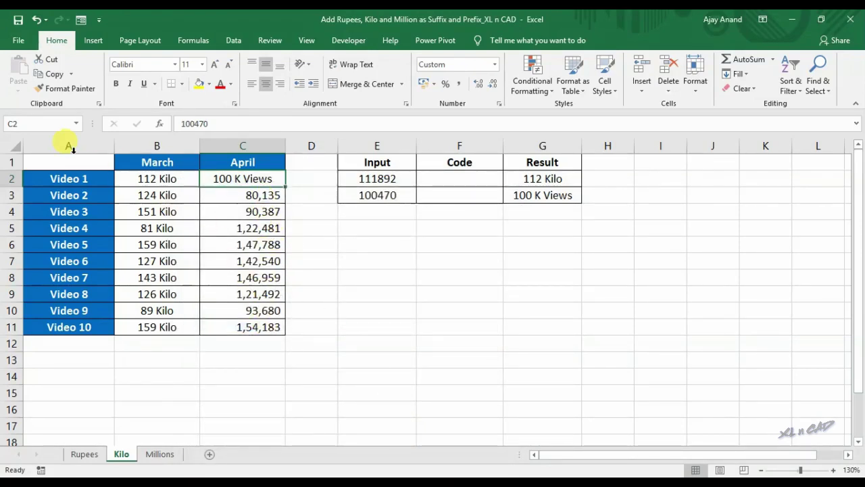
Copy C2's K Views format onto C3:C11 with Format Painter
left_click(68, 88)
left_click_drag(230, 196, 237, 324)
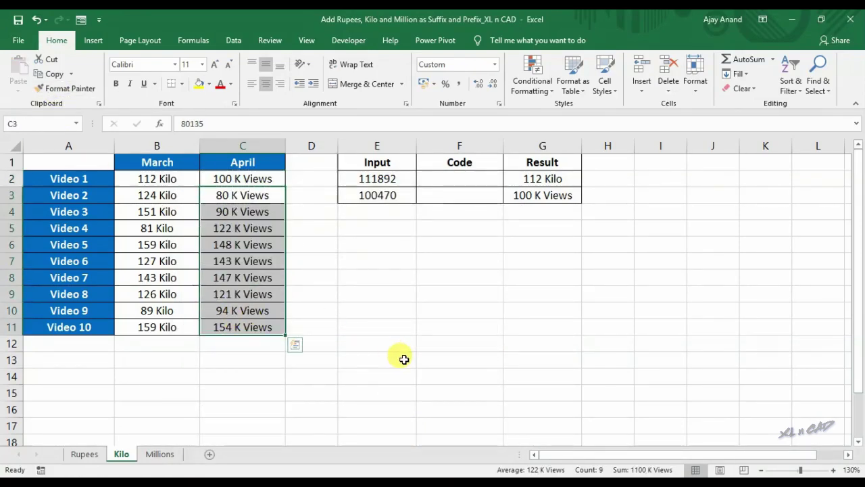
left_click(403, 359)
Enter #," Kilo" in F2 and #," K Views" in F3 as the Code entries
left_click(466, 181)
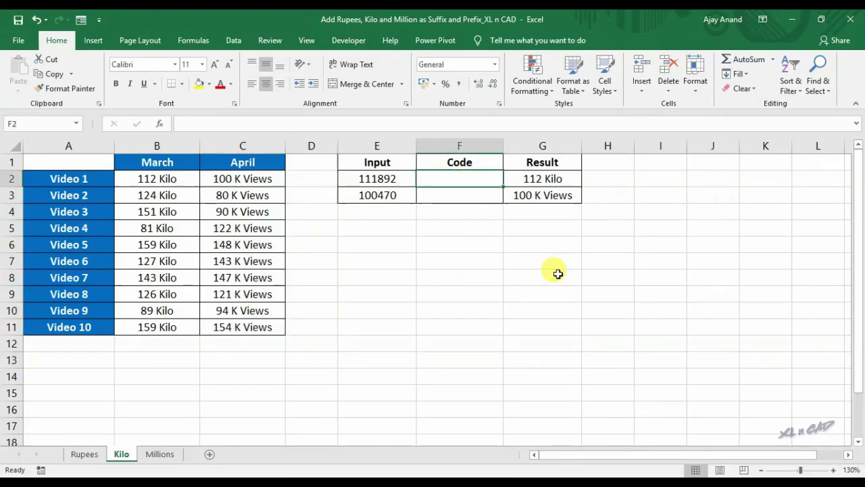
type("#,\"")
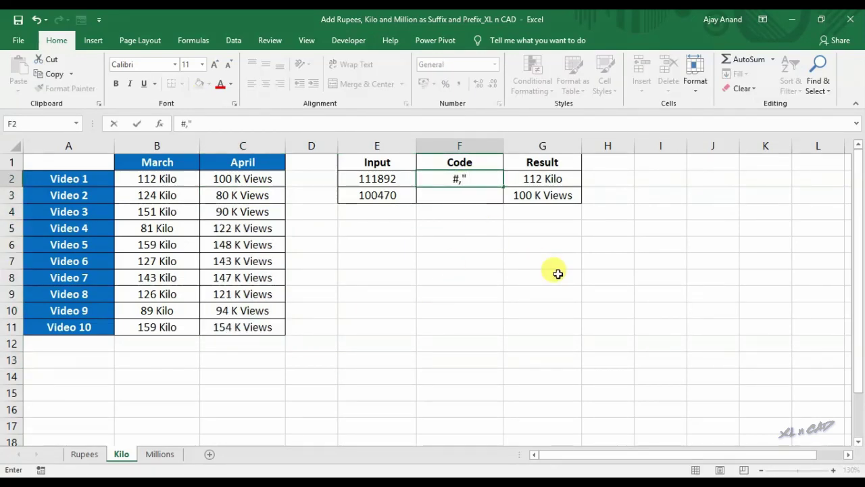
type(" Kilo\"")
key("Return")
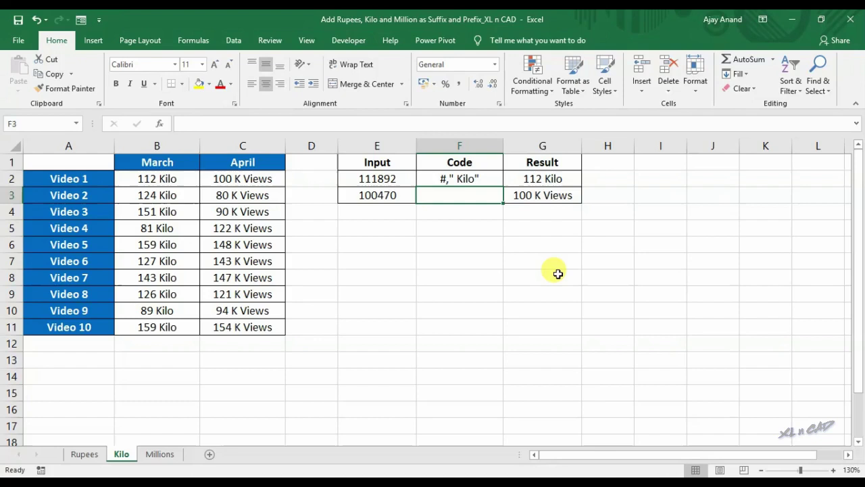
type("#")
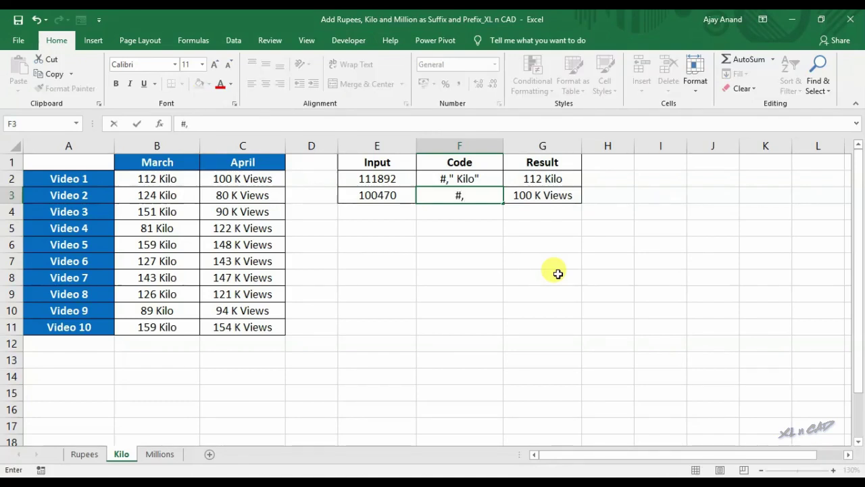
type(",\" K View")
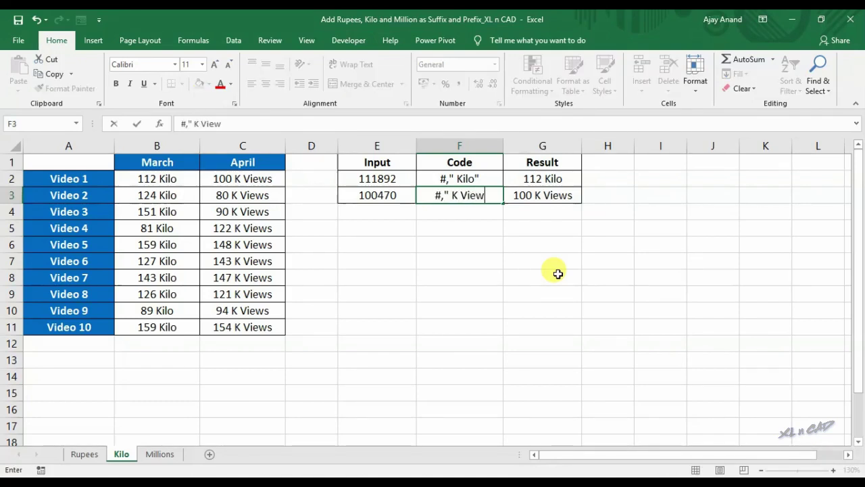
type("s\"")
key("Return")
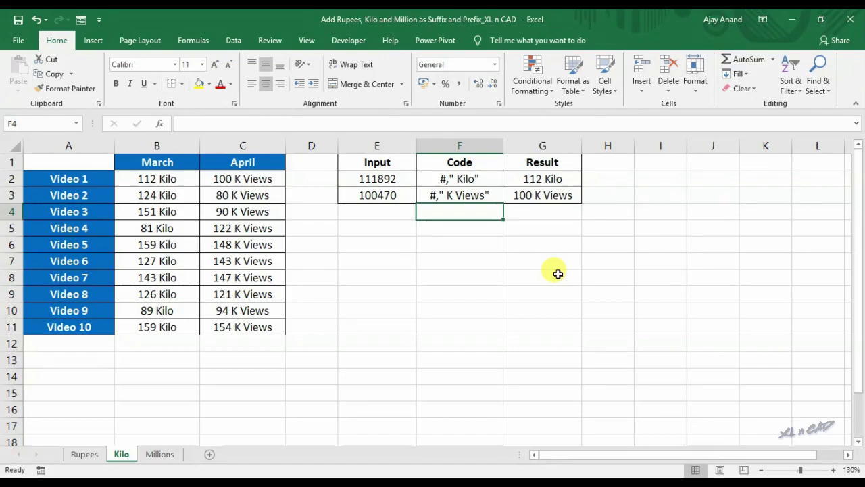
On the Millions sheet, apply custom format #,," M" to Subscribers C2:C11, showing 94 M
left_click(158, 453)
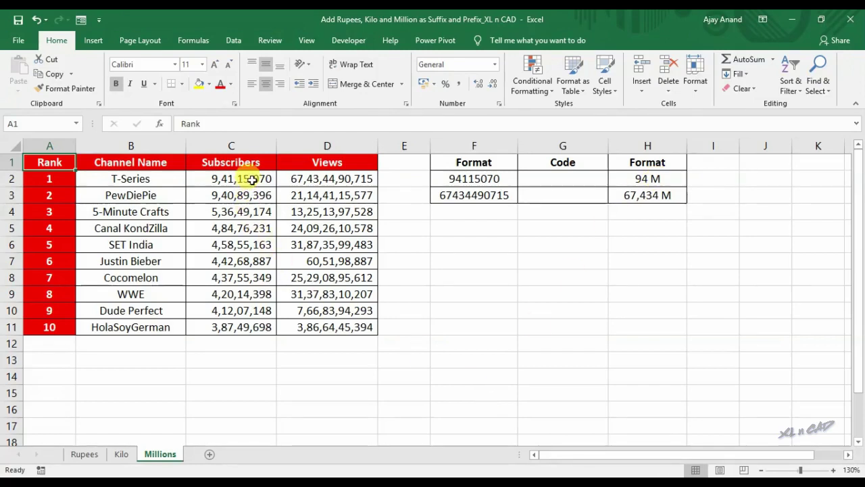
left_click_drag(246, 178, 242, 327)
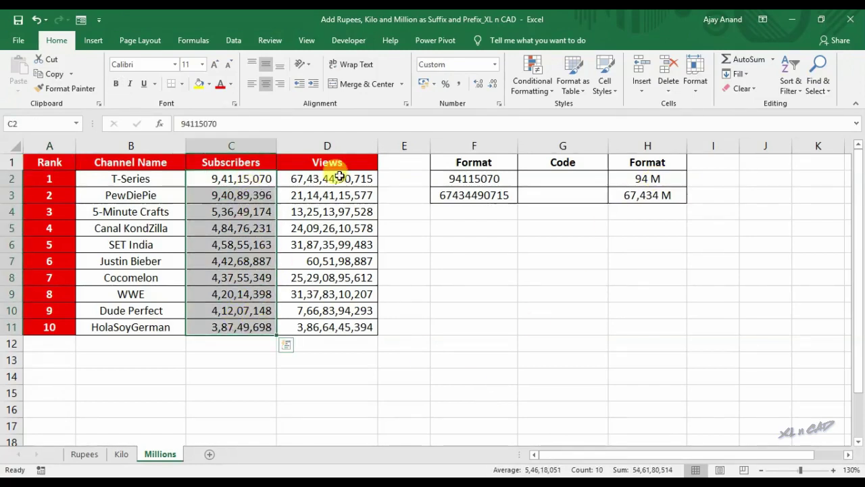
left_click(499, 104)
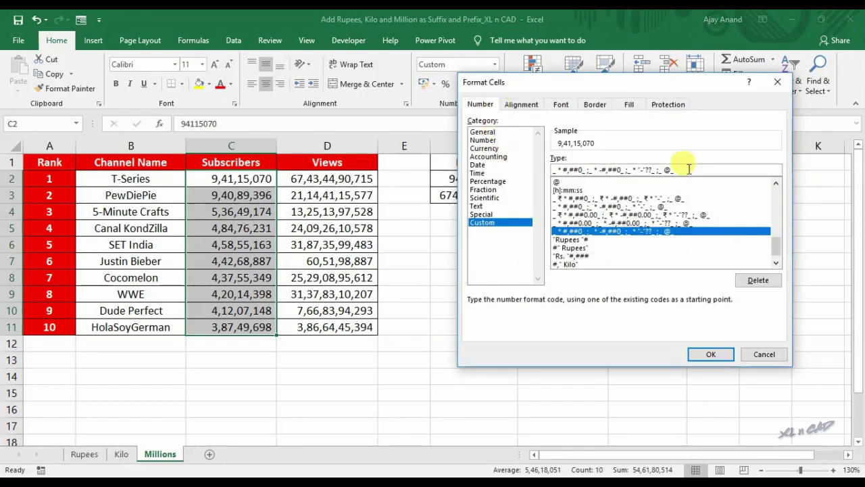
left_click_drag(689, 169, 526, 162)
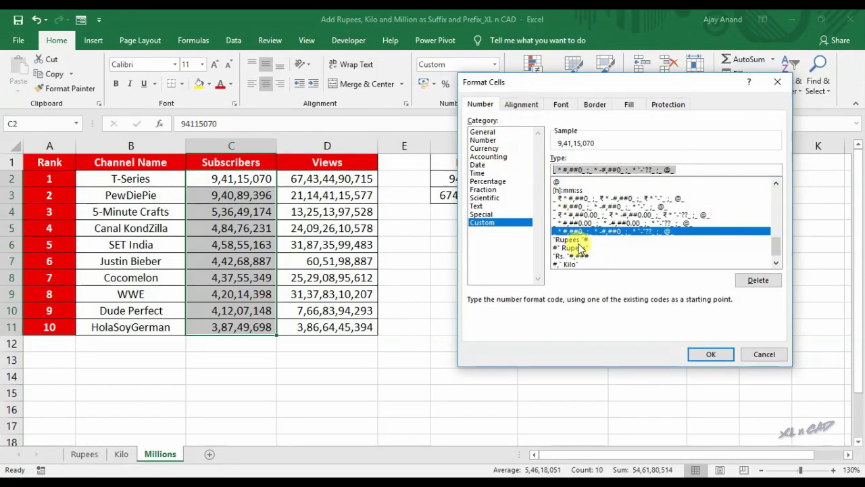
type("#")
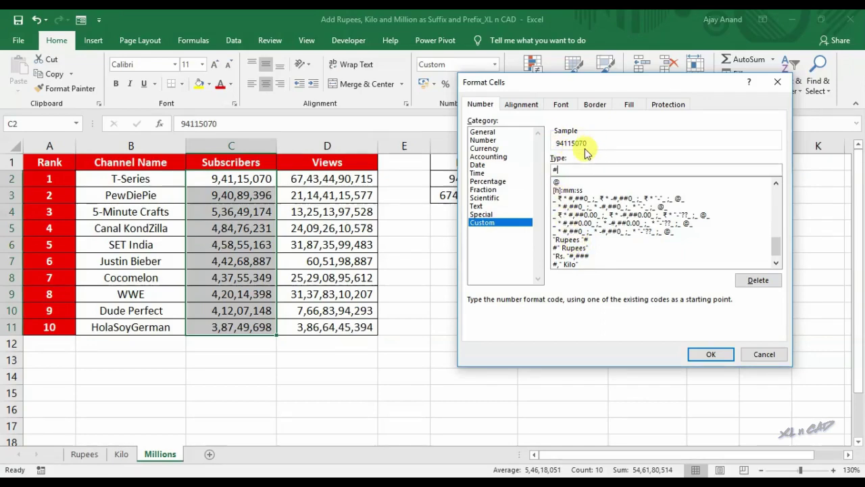
type(",,")
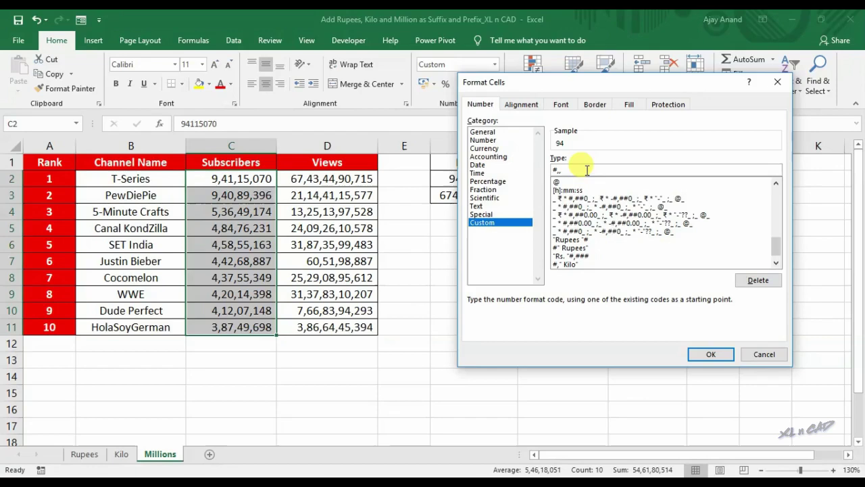
type("\"")
type(" Mi")
type("\"")
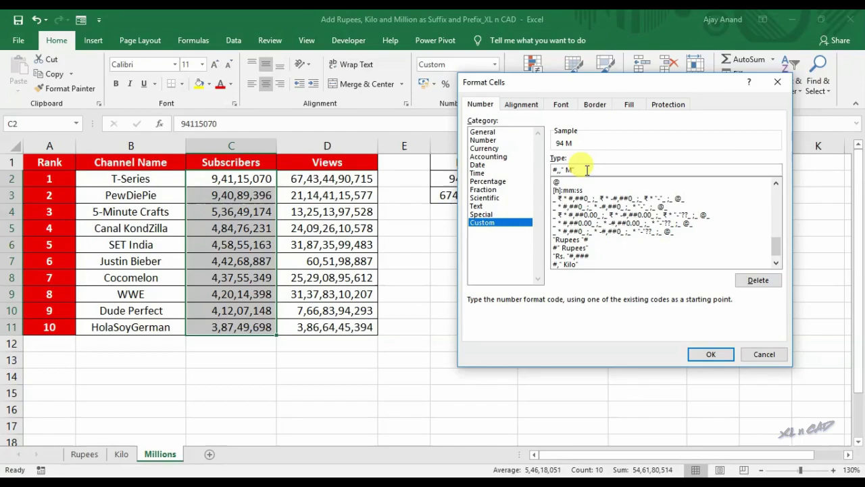
left_click(708, 354)
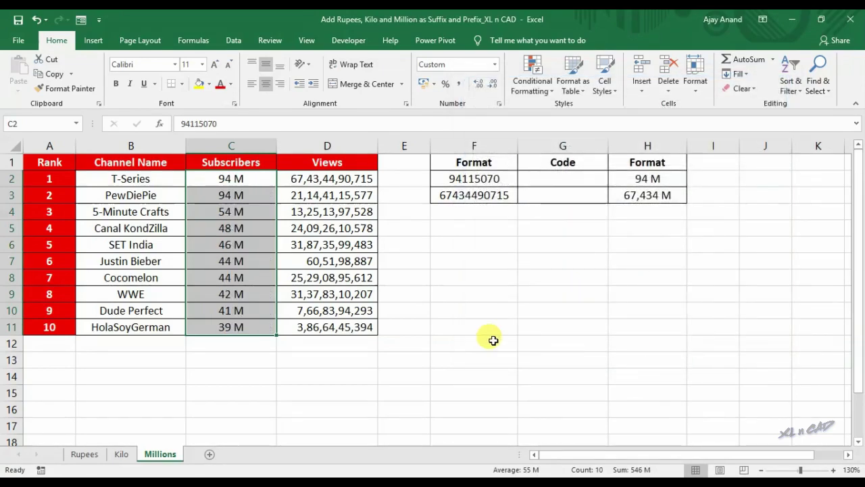
left_click(251, 326)
Apply custom format #,###,," M" to Views D2:D11, showing 67,434 M
left_click_drag(353, 179, 358, 327)
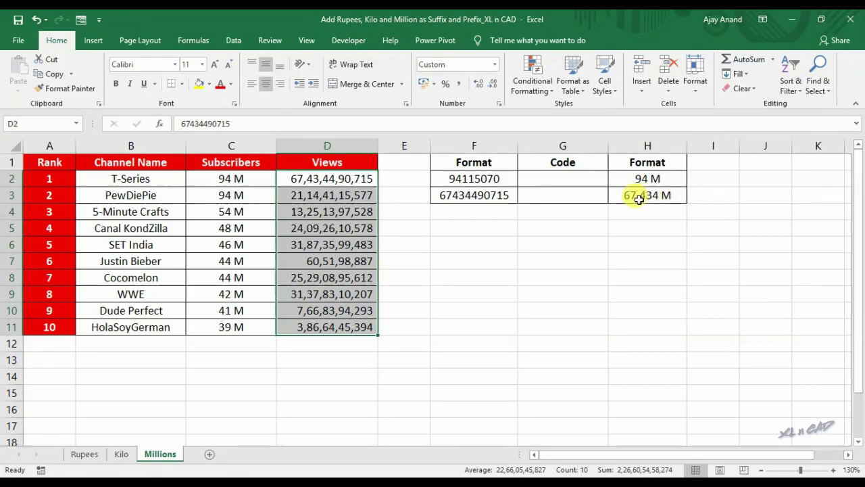
left_click(500, 104)
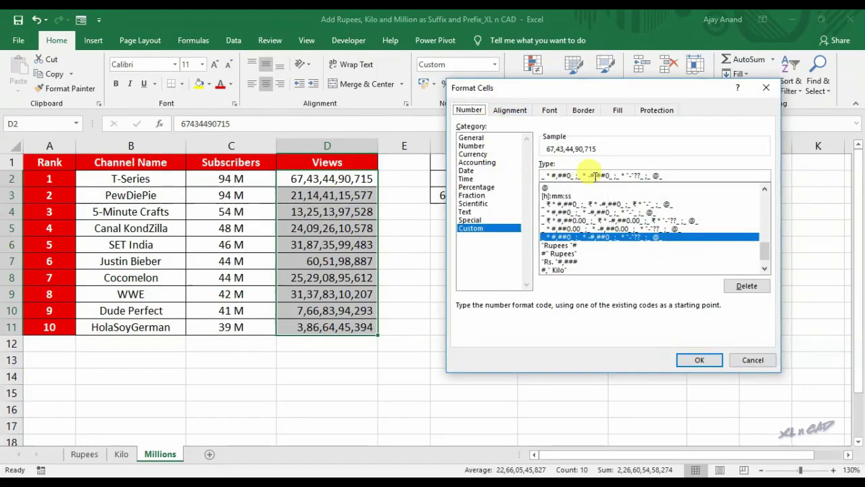
left_click_drag(678, 174, 539, 175)
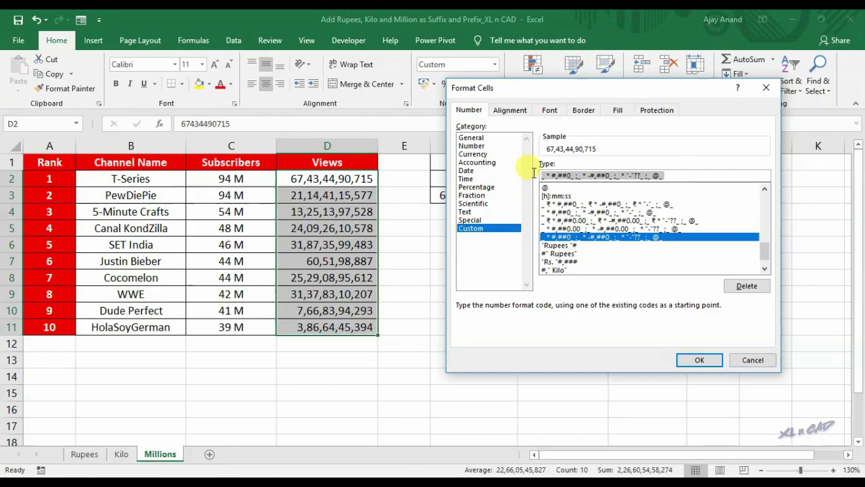
type("#")
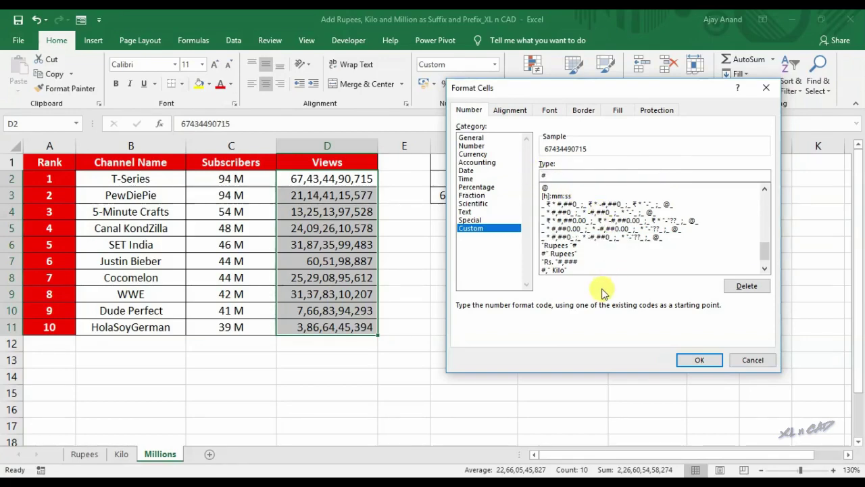
type(",###")
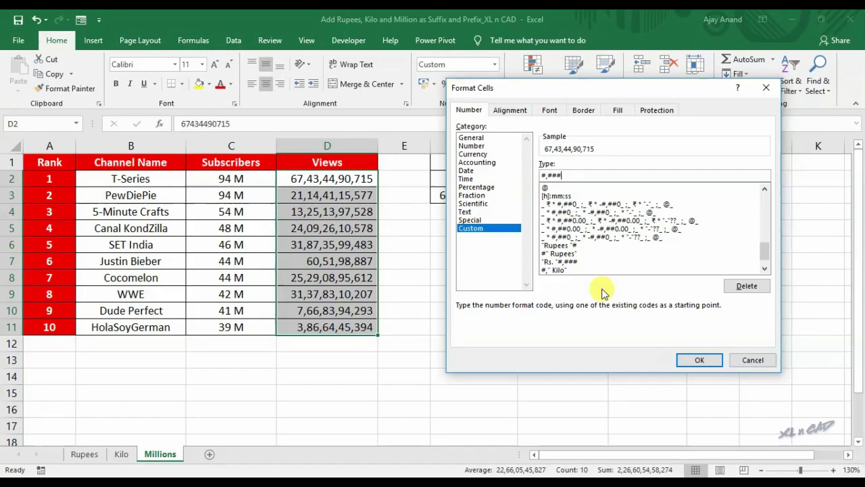
type(",,\" M")
left_click(703, 359)
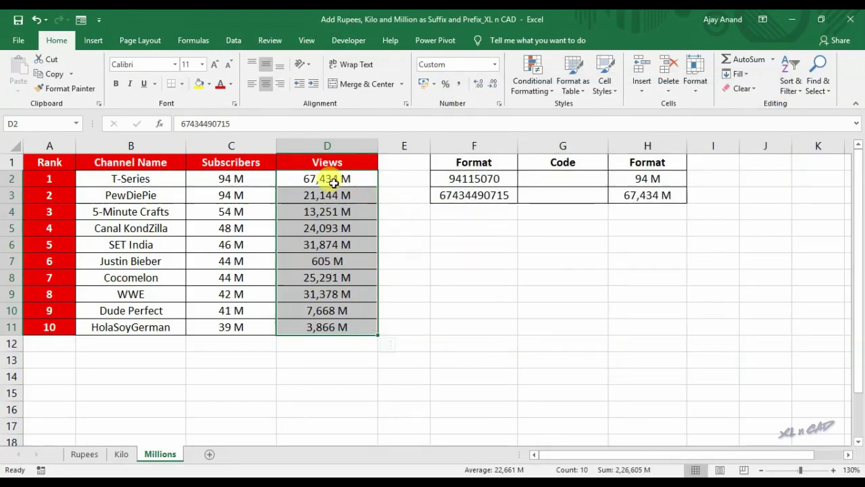
Enter #,," M" in G2 and #,###,," M" in G3 as the Code entries
left_click(573, 324)
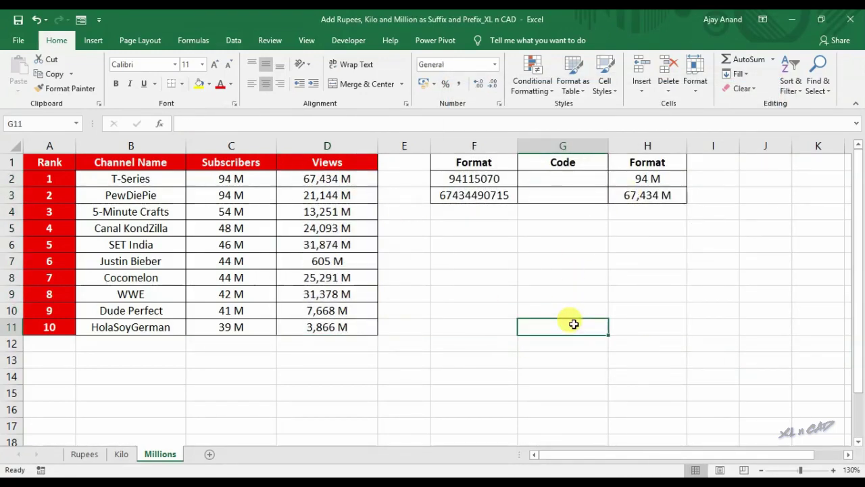
left_click(562, 177)
type("=")
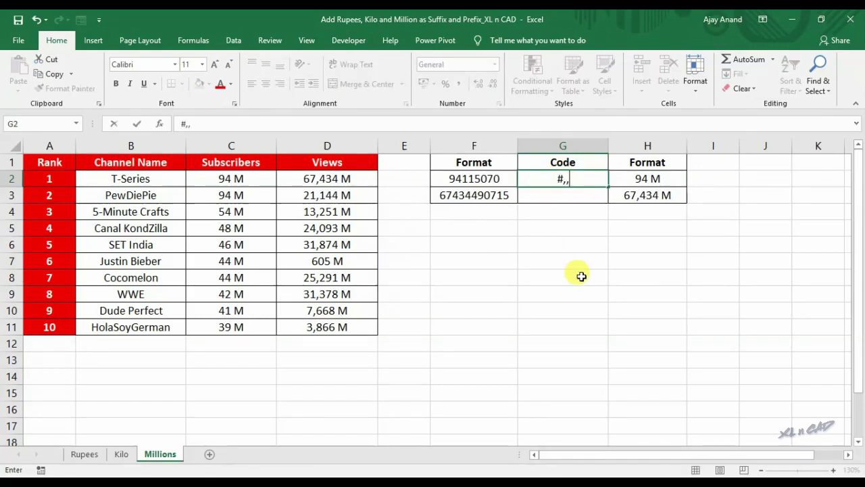
type(",,\" M\"")
key("Return")
type("'")
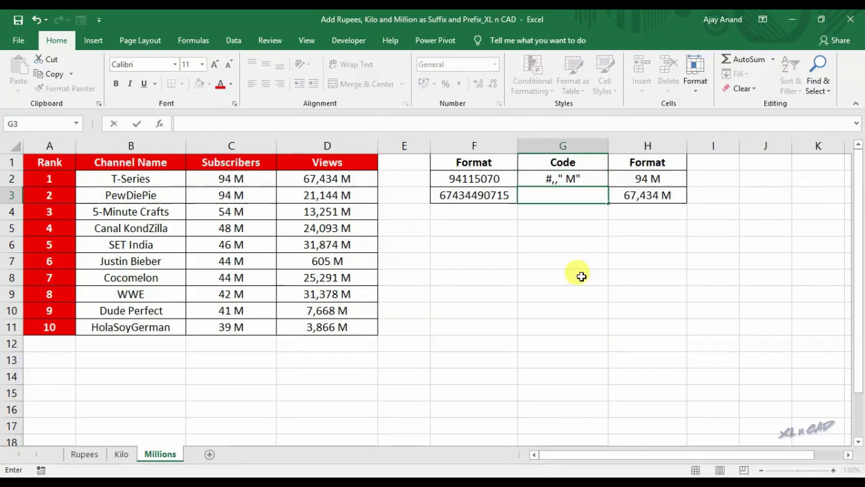
type(",###,,")
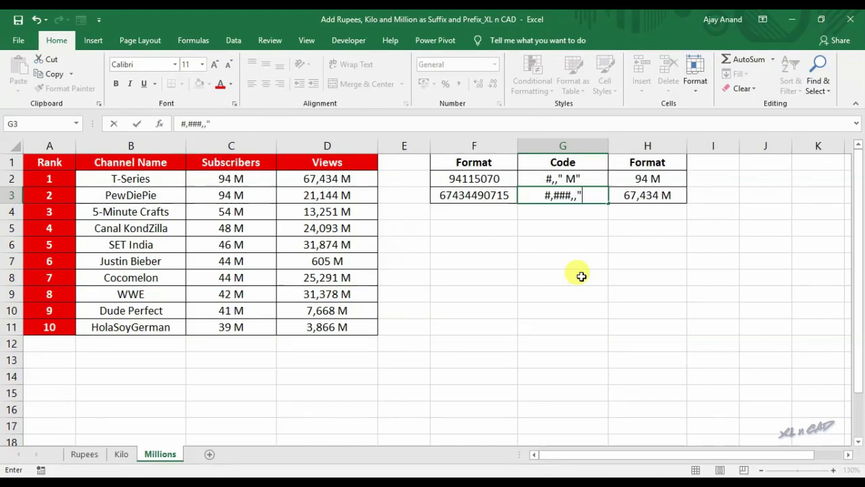
type("\"")
key("Return")
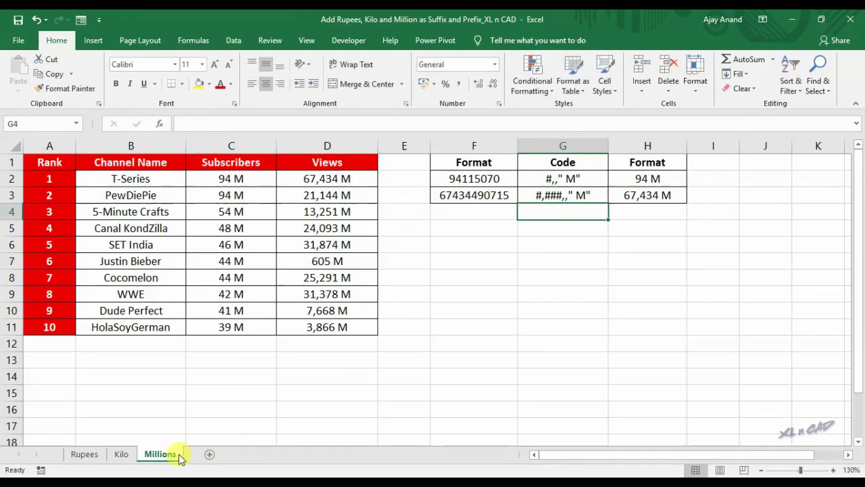
Pass through the Kilo sheet and return to the Rupees sheet's formatted product table
left_click(122, 454)
left_click(90, 456)
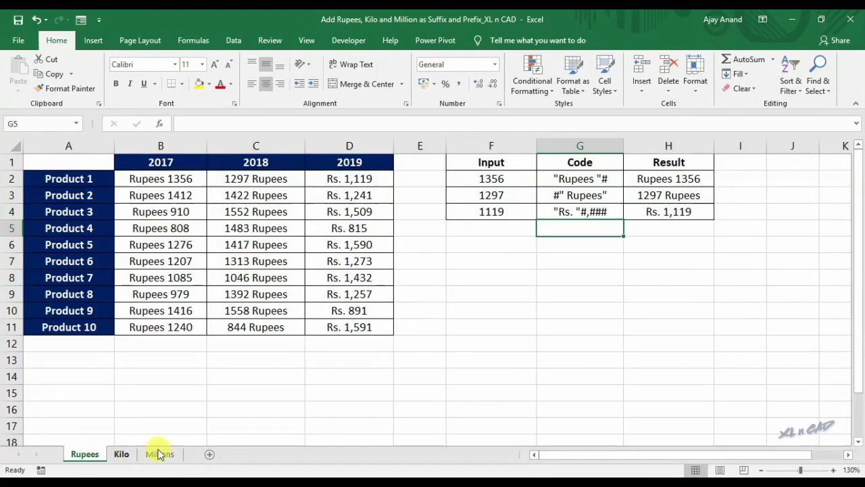